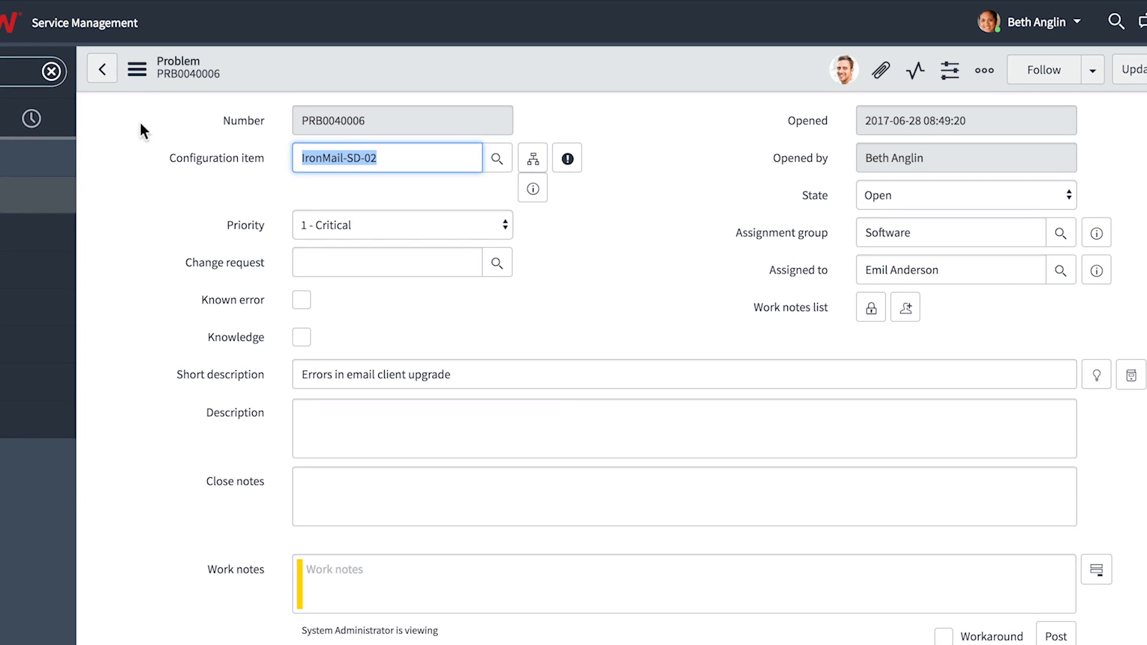
# Filter the navigator for "change" and start a new change request of type Emergency.
pyautogui.click(137, 70)
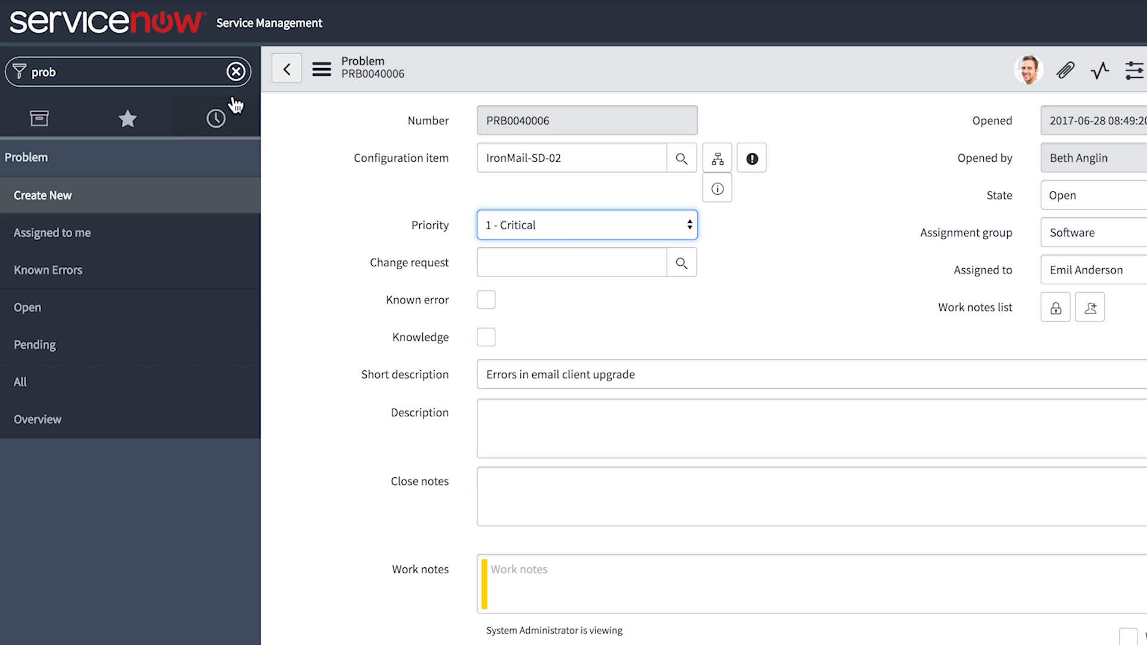
pyautogui.click(219, 71)
pyautogui.write('change')
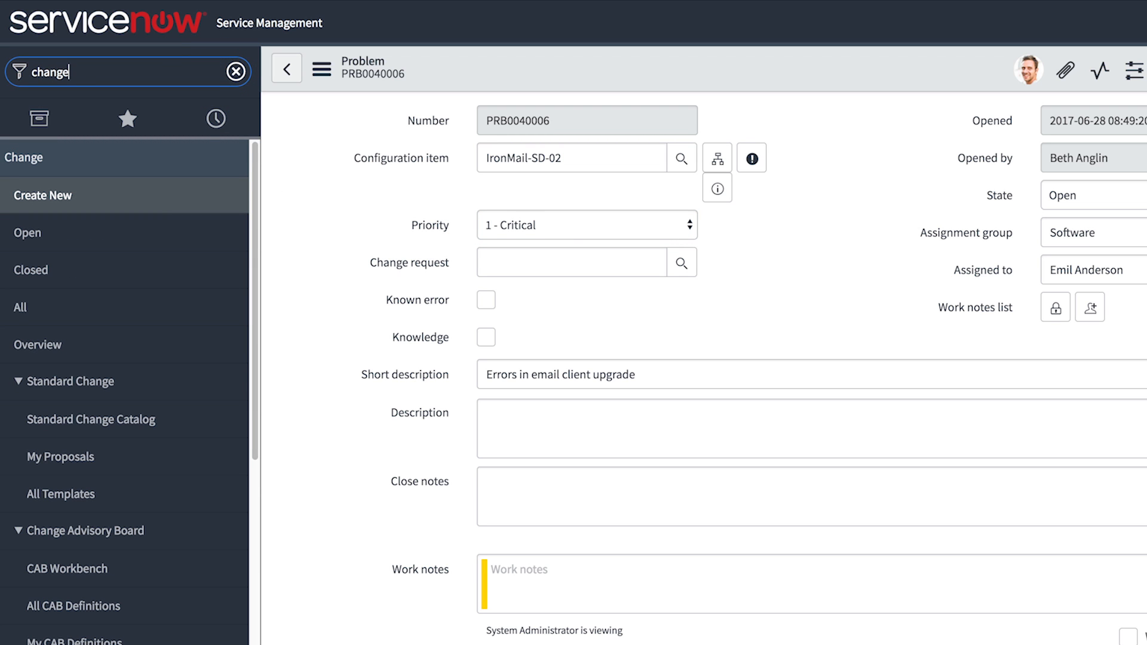
pyautogui.click(162, 204)
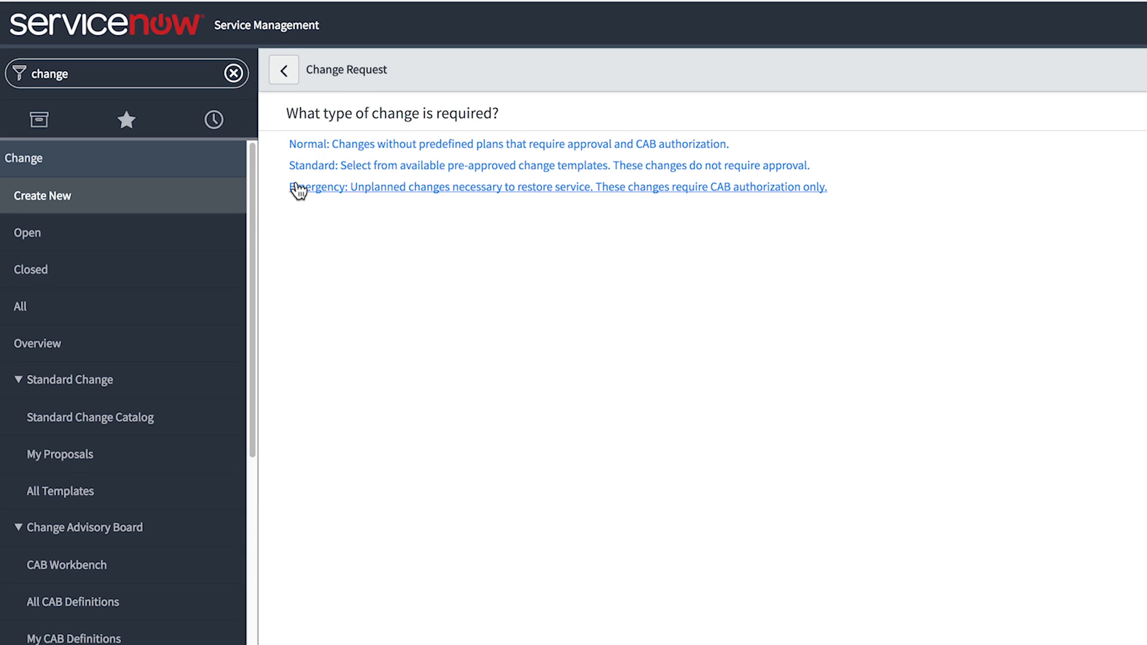
pyautogui.click(297, 189)
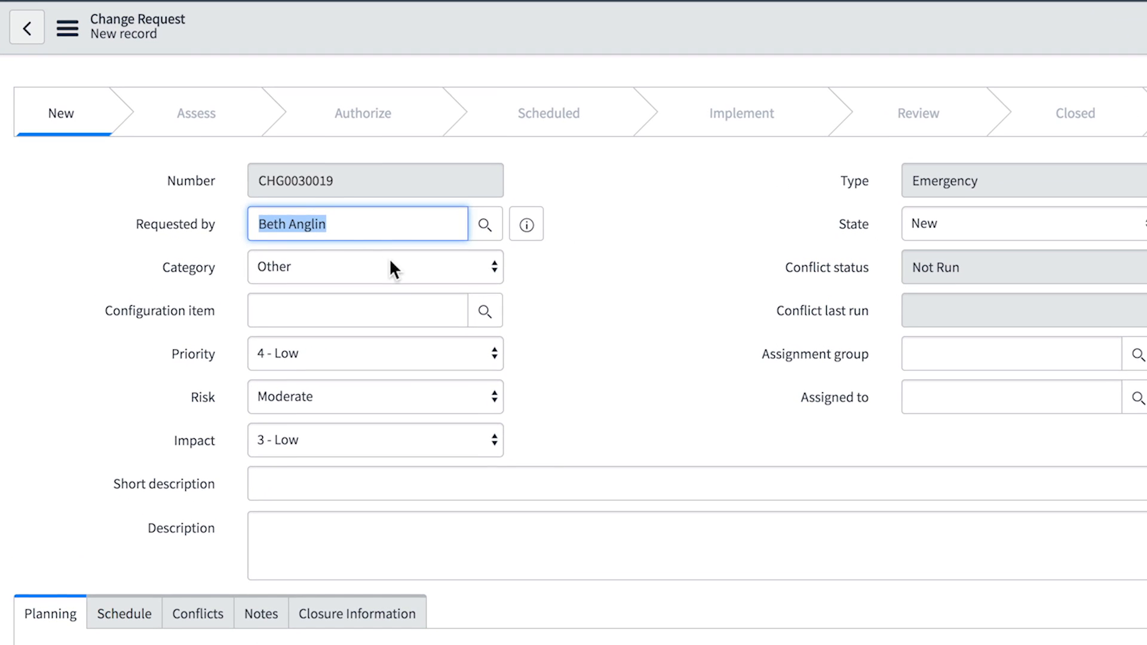
# Set the change request's category to Business Service and its configuration item to IronMail-SD-02.
pyautogui.click(482, 259)
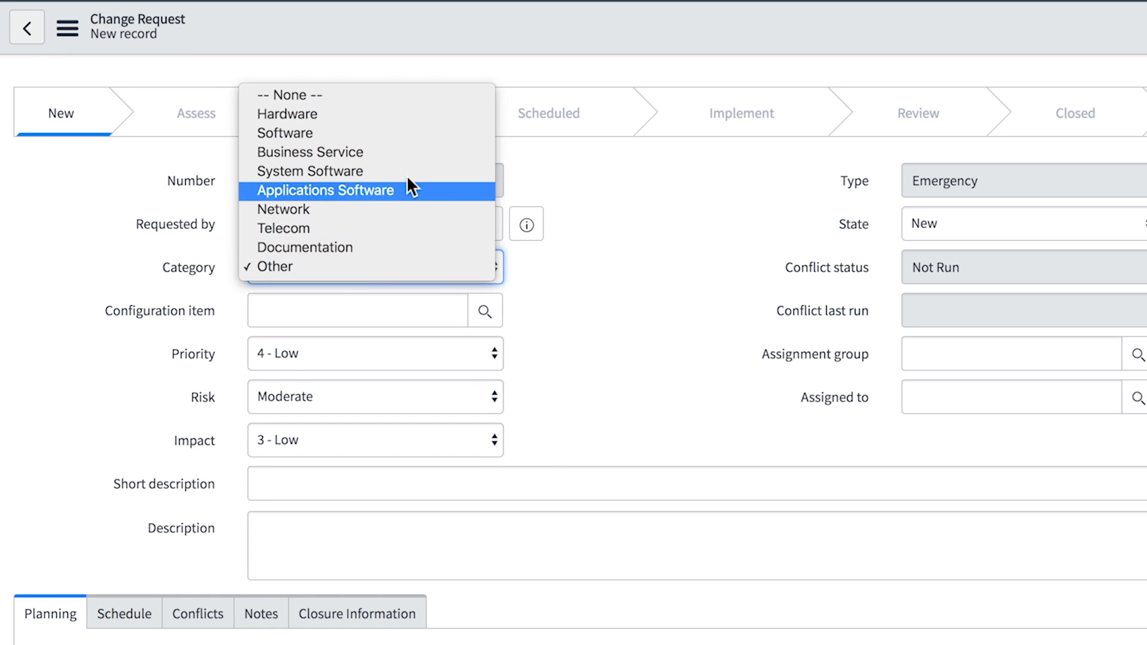
pyautogui.click(415, 151)
pyautogui.click(478, 311)
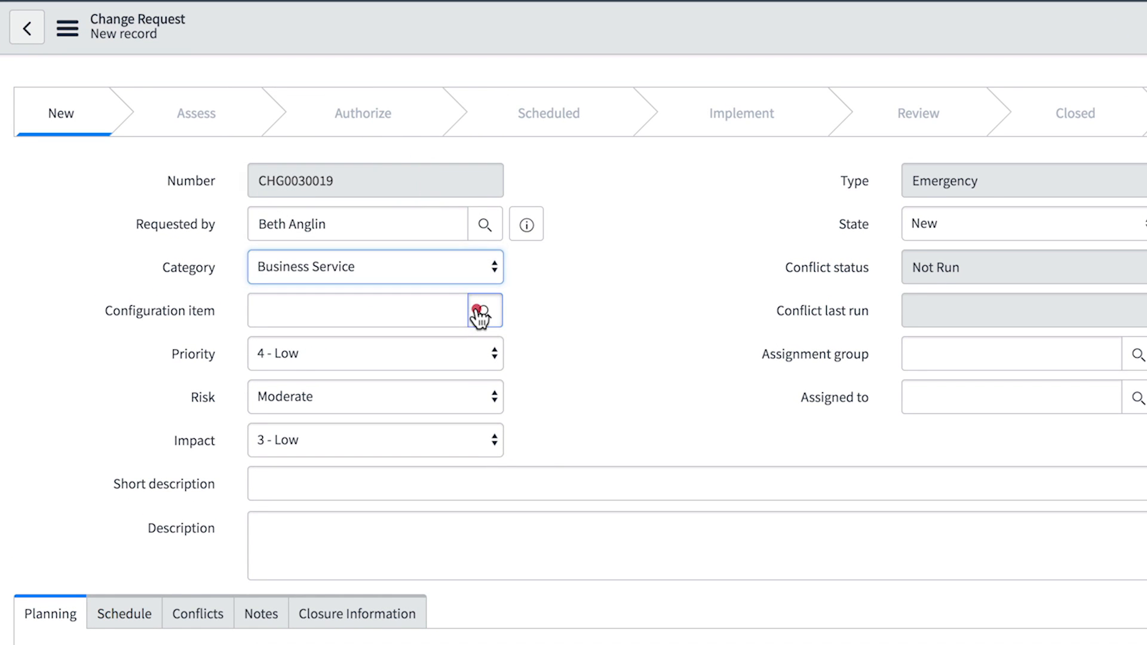
pyautogui.write('iron')
pyautogui.press('Return')
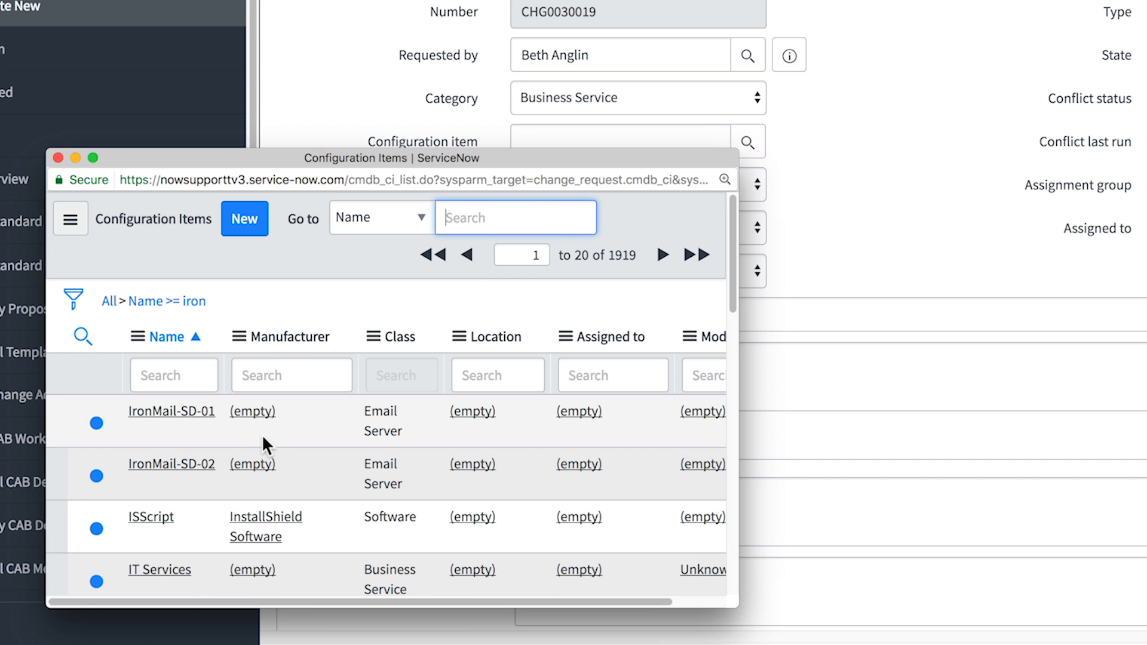
pyautogui.click(200, 468)
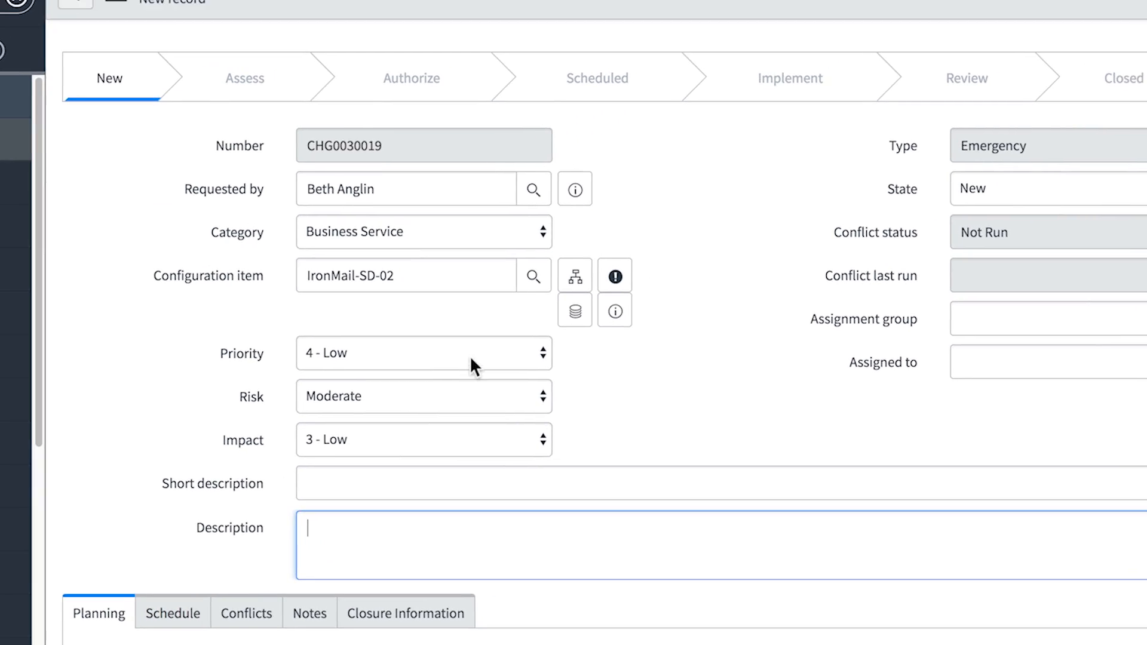
# Set the priority to 1 - Critical, the risk to Low and the impact to 1 - High.
pyautogui.click(504, 353)
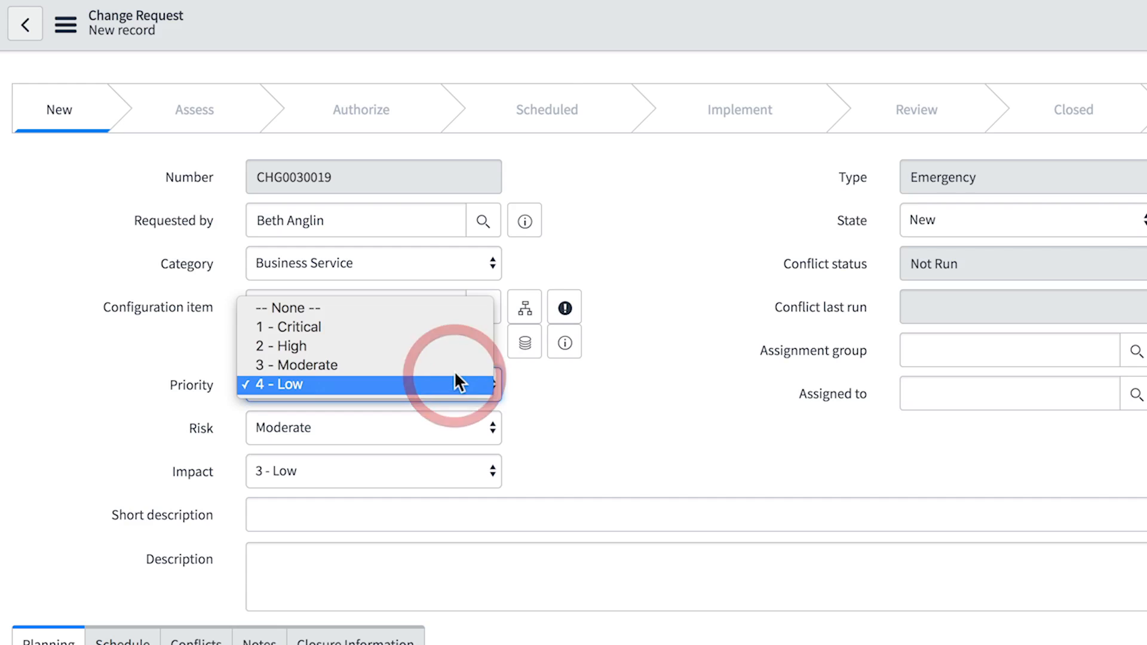
pyautogui.click(517, 295)
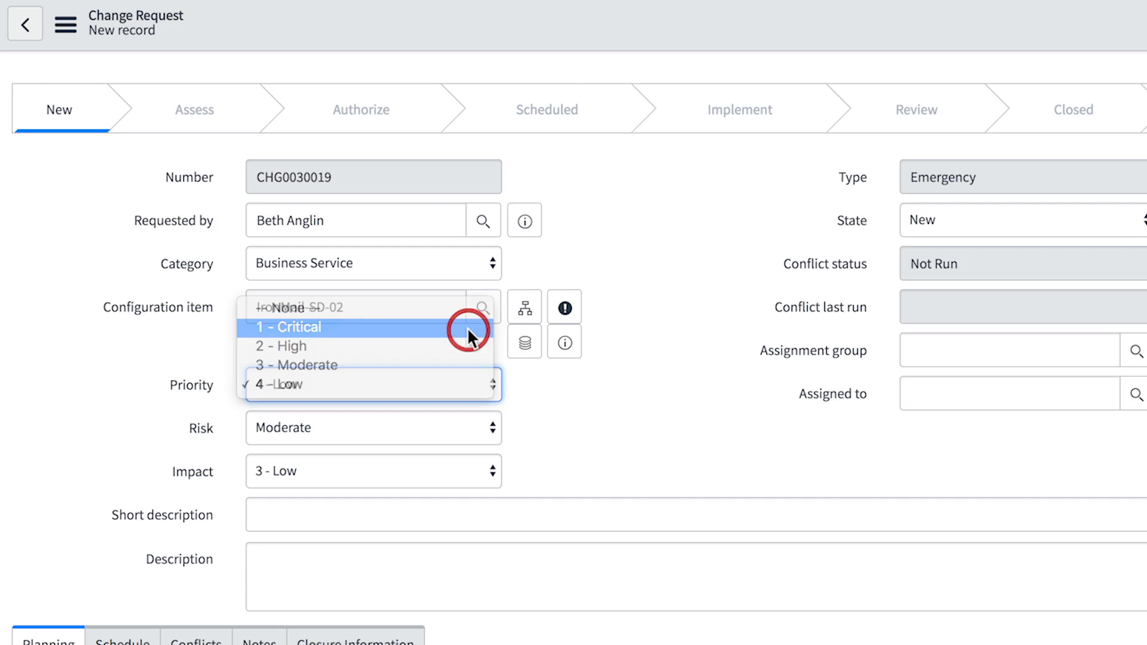
pyautogui.click(456, 421)
pyautogui.click(451, 439)
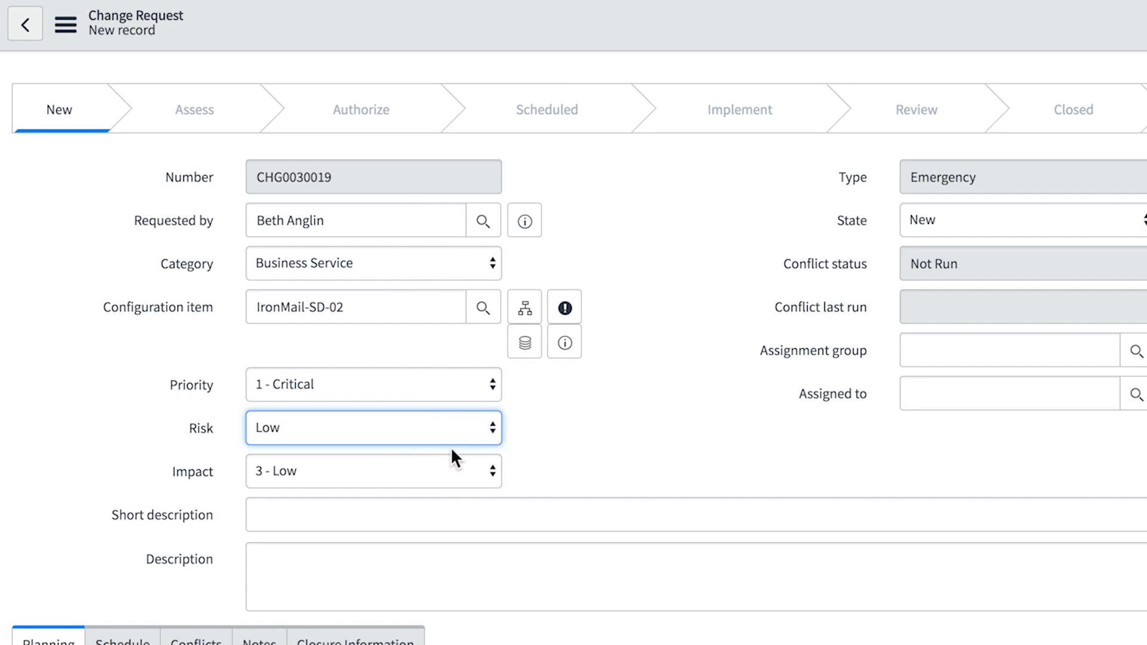
pyautogui.click(451, 467)
pyautogui.click(459, 431)
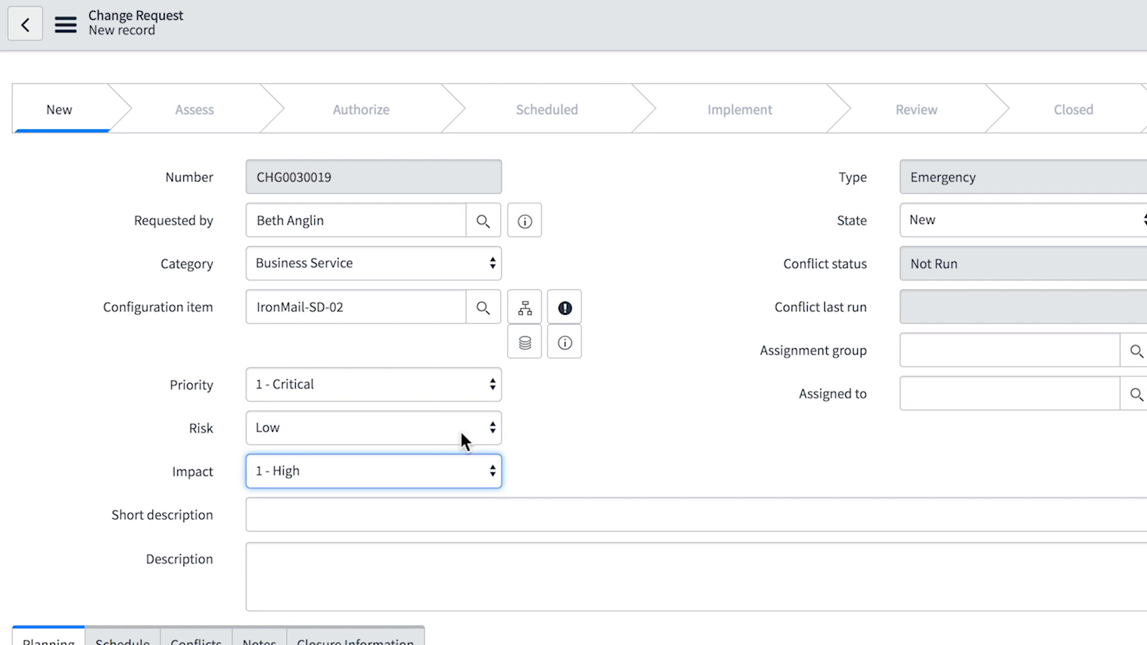
# Enter the short description "Reboot email server." and the description "Reboot IronMail-SD-02 email server.".
pyautogui.scroll(-5, 418, 425)
pyautogui.click(412, 356)
pyautogui.write('Reboot ')
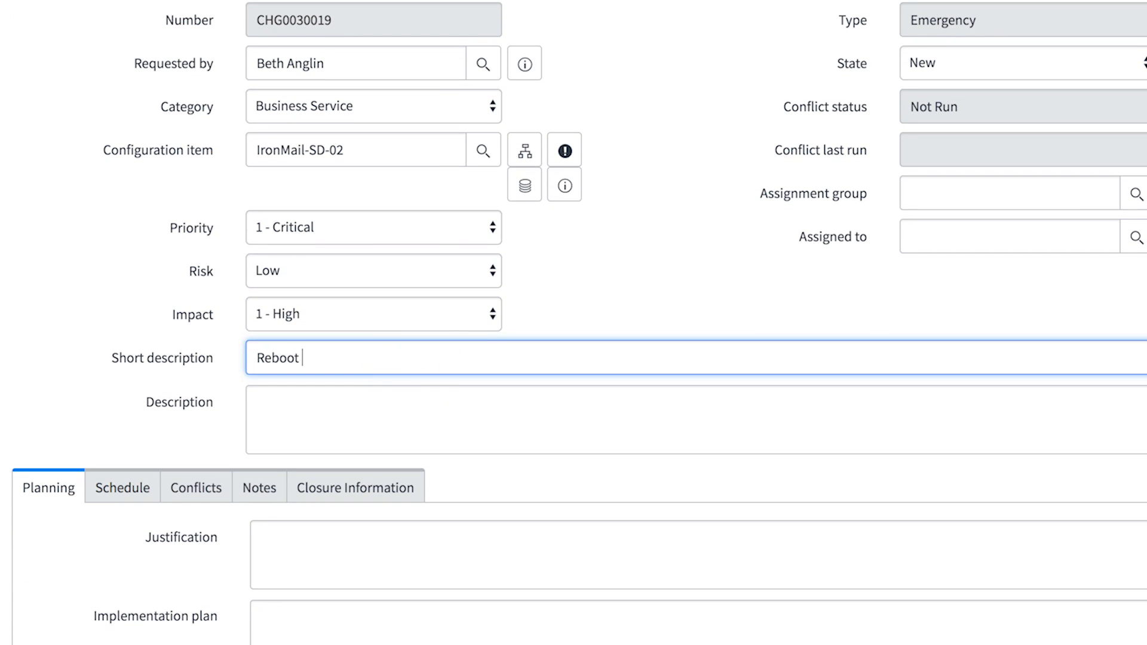
pyautogui.write('email server.')
pyautogui.press('Tab')
pyautogui.write('Reboot IronMail-SD-02 email serve')
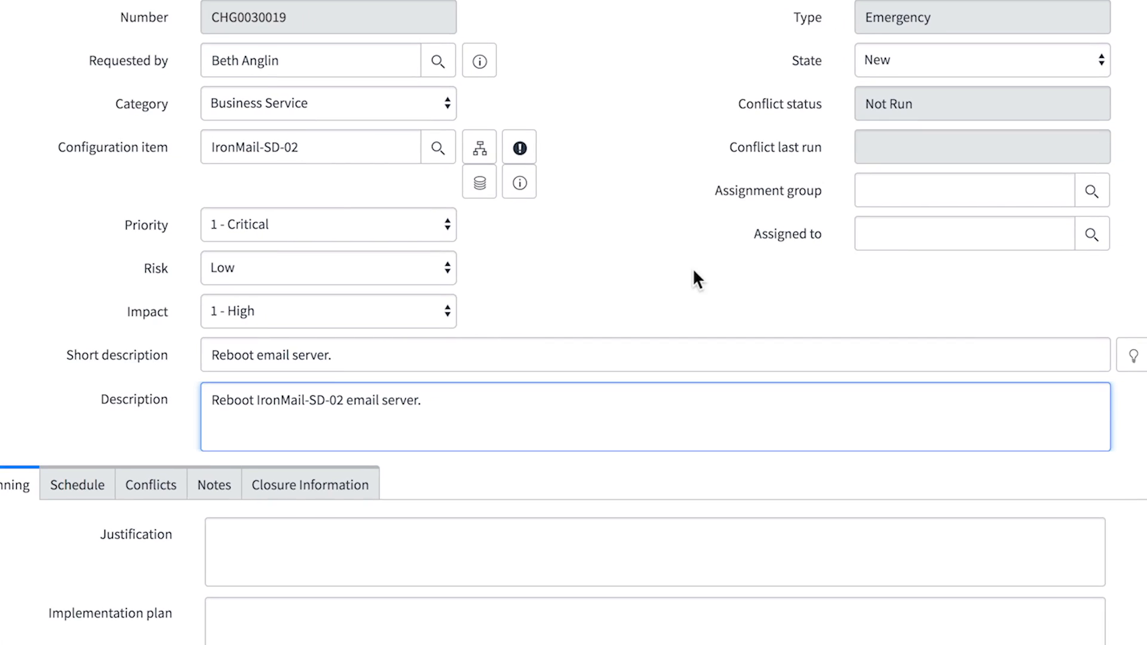
# Set the assignment group to Software and choose the assignee from that group's users.
pyautogui.click(1134, 194)
pyautogui.scroll(-5, 849, 285)
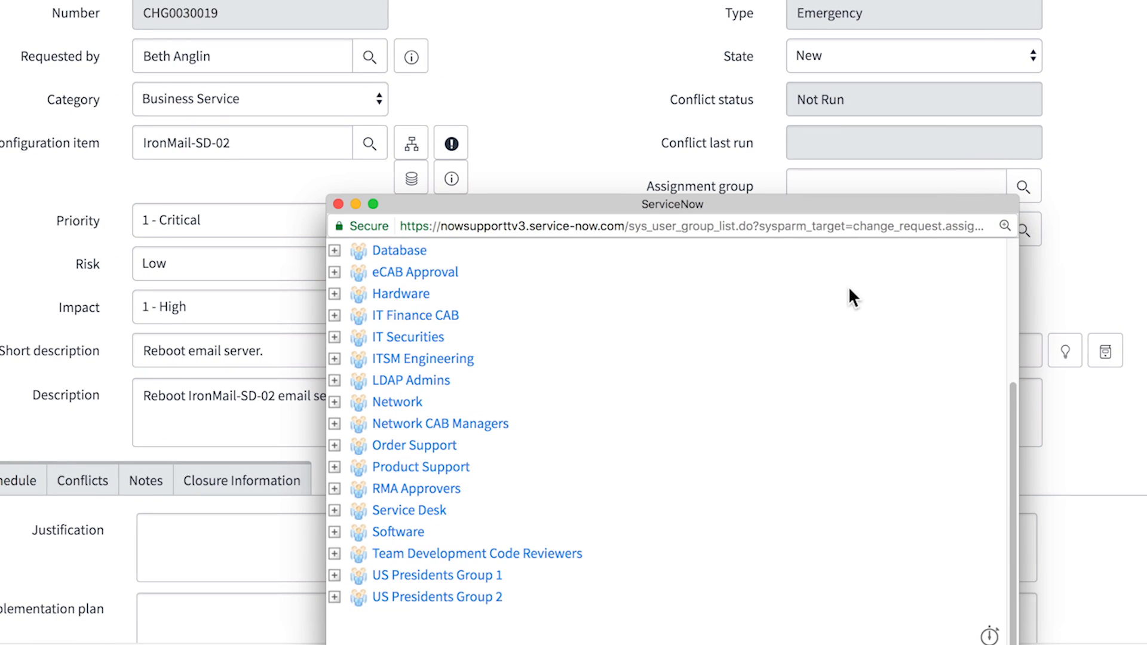
pyautogui.click(394, 532)
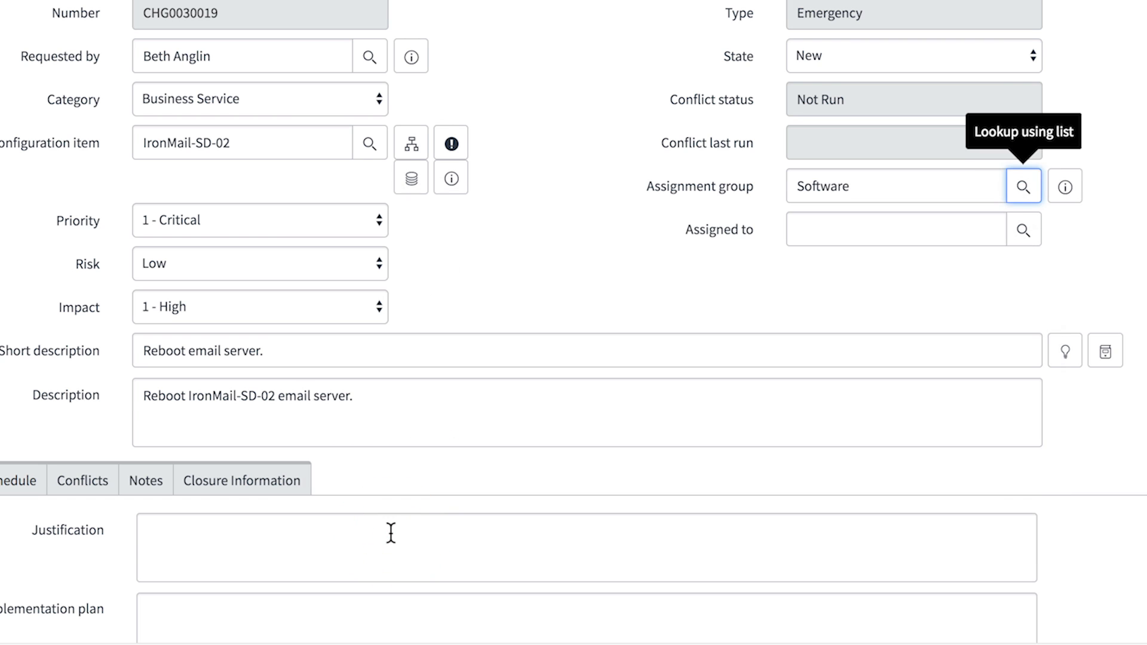
pyautogui.click(1022, 233)
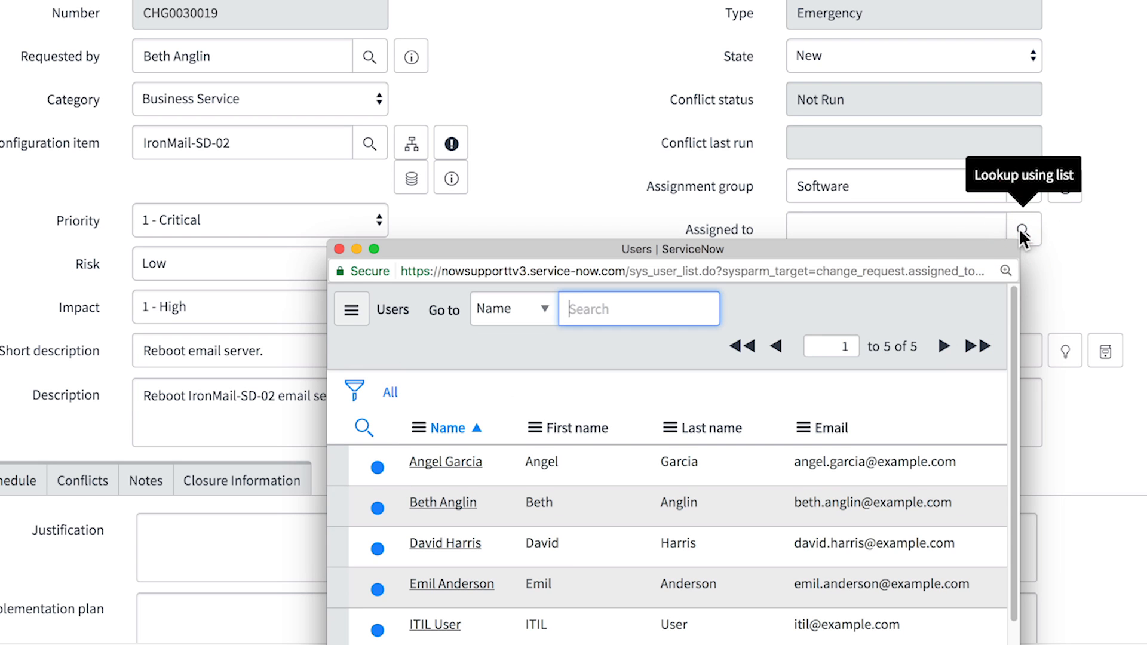
pyautogui.click(448, 585)
# Enter the justification "Restore email service." and the implementation plan "Connect to the email server and run a local reboot.".
pyautogui.scroll(-1, 590, 582)
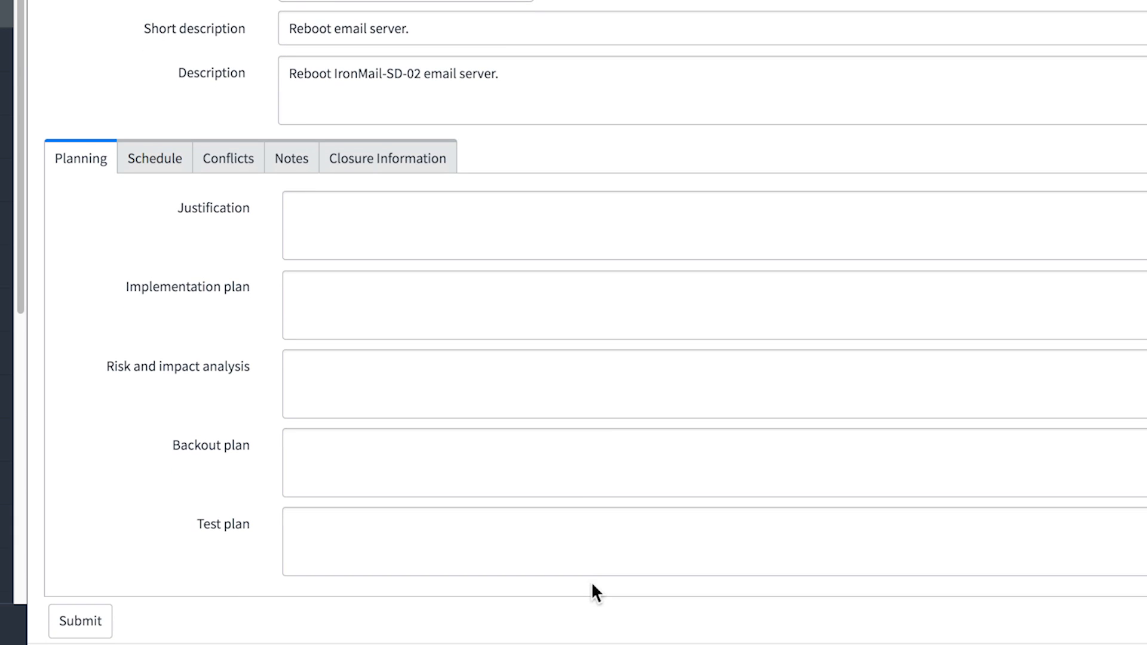
pyautogui.click(641, 224)
pyautogui.write('Restore email service.')
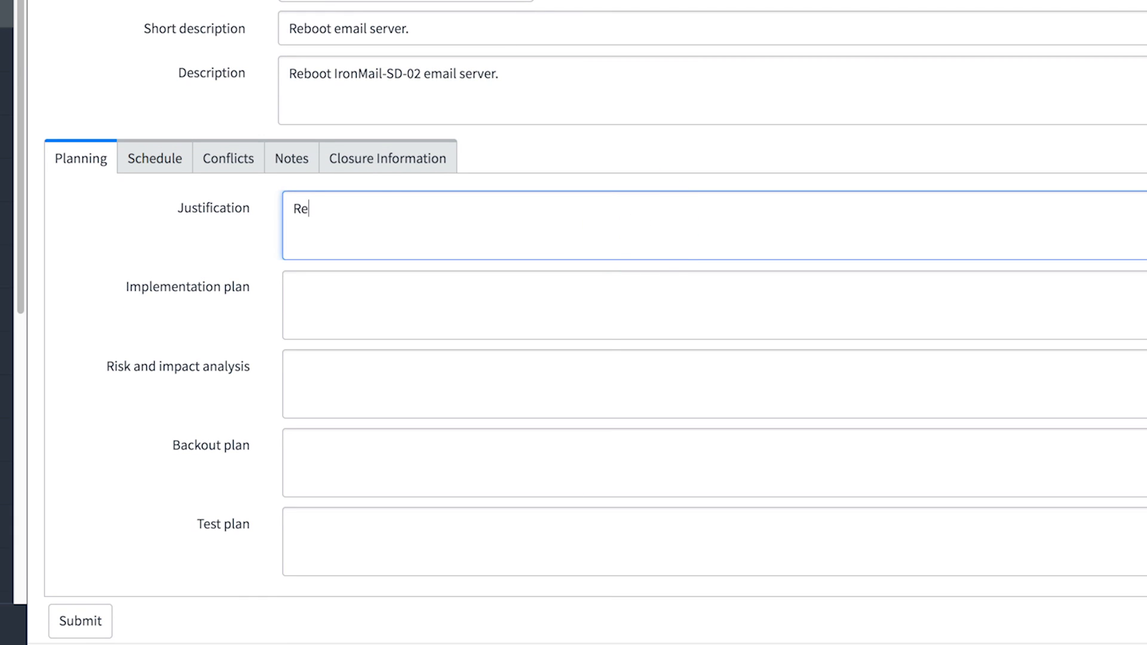
pyautogui.press('Tab')
pyautogui.write('Connect to the email server and run a local reboot.')
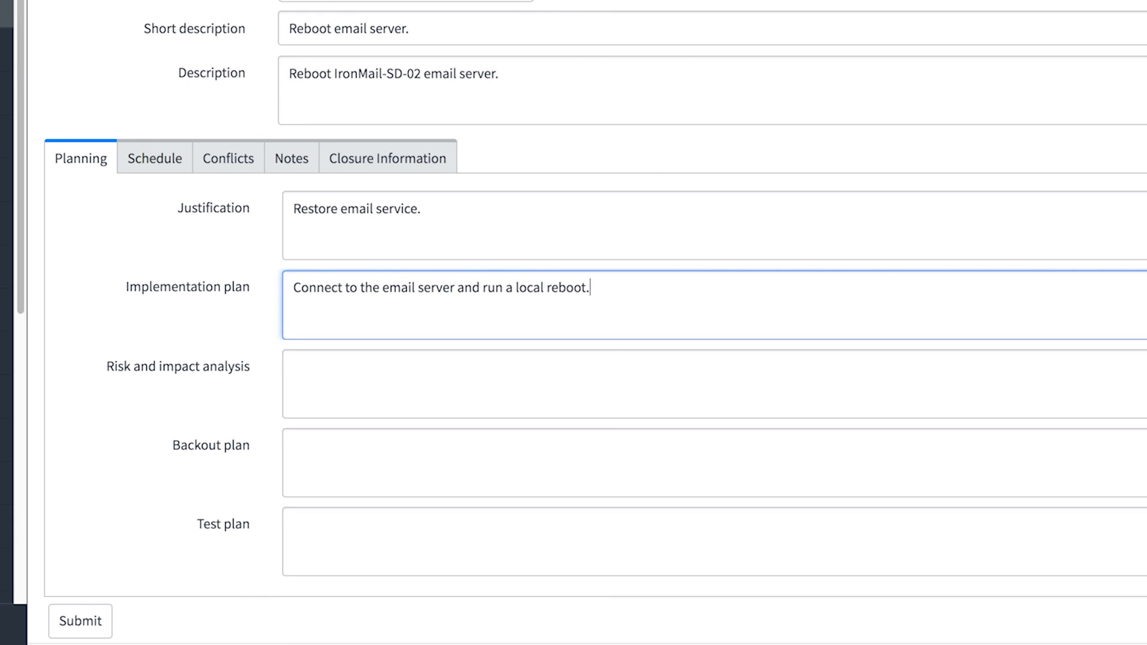
# Enter risk analysis "Low risk - server is not currently functioning.", backout plan "N/A" and test plan "Send and receive test email using the mail service.".
pyautogui.press('Tab')
pyautogui.write('Low r')
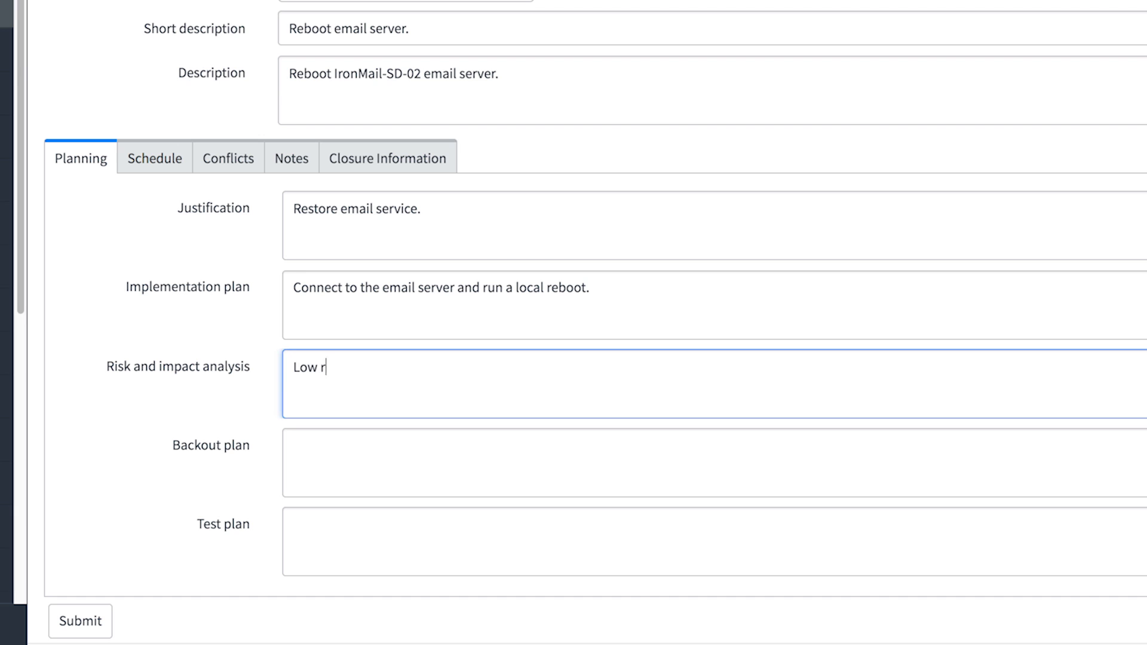
pyautogui.write('isk - server is not currently functioning.')
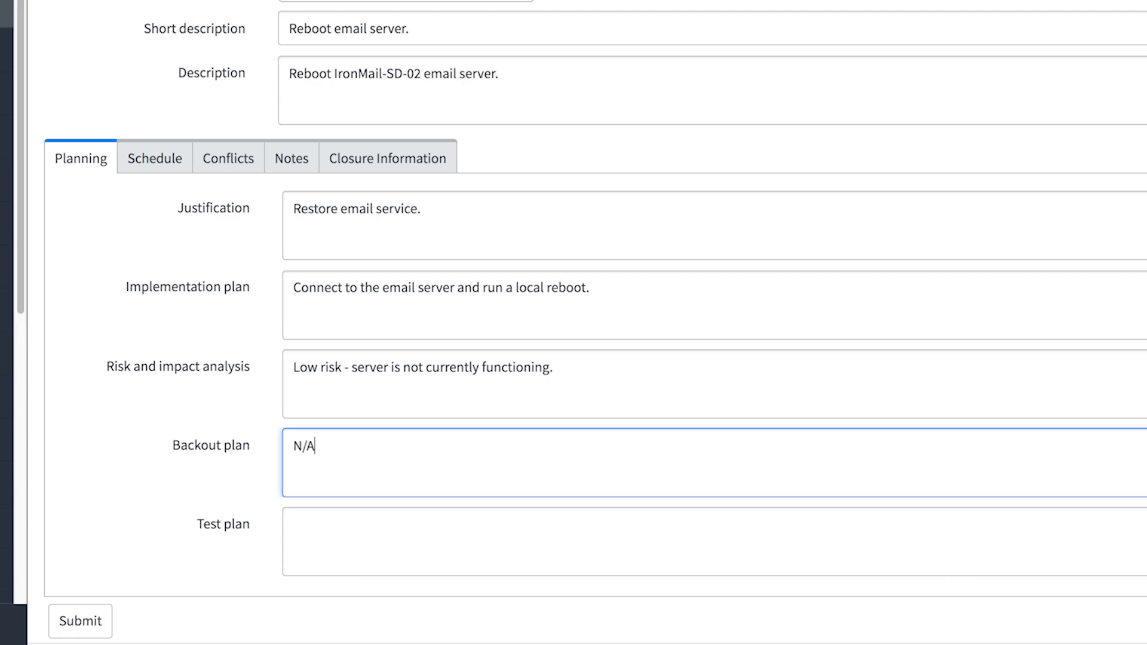
pyautogui.press('Tab')
pyautogui.write('Send and receive test email using the mail service.')
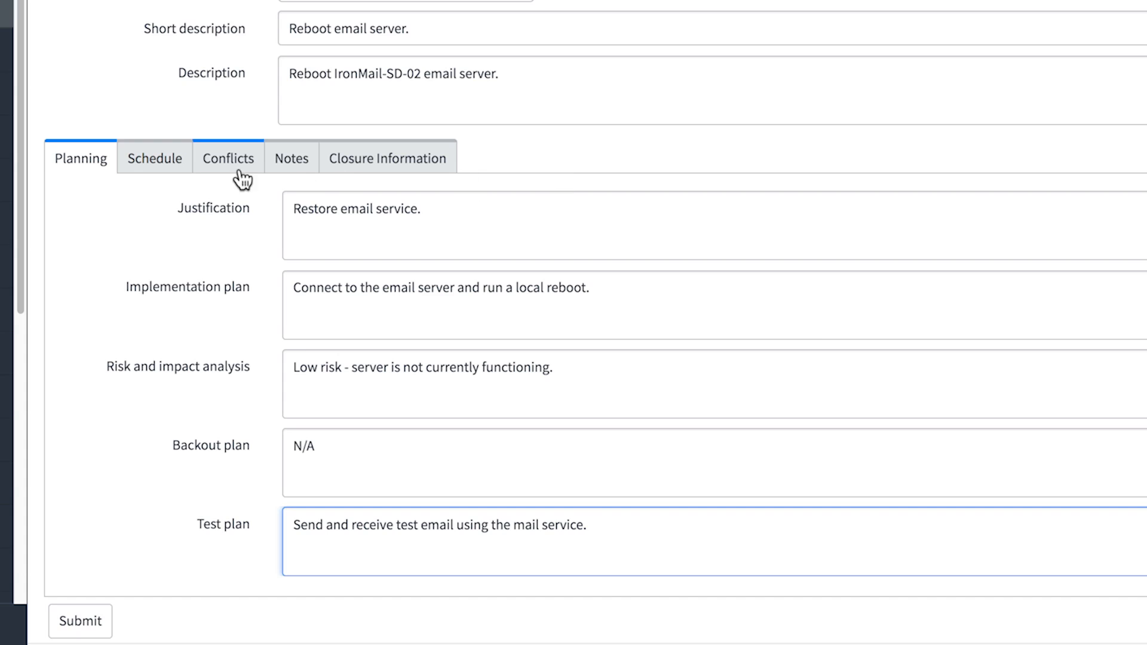
pyautogui.click(180, 160)
pyautogui.click(514, 208)
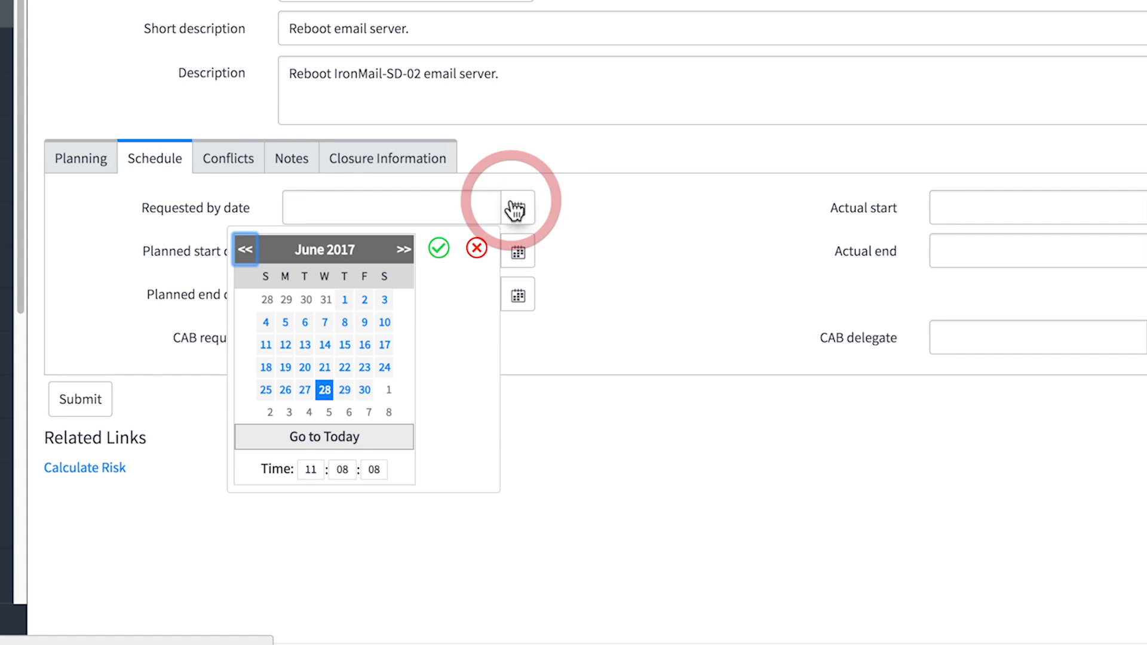
pyautogui.click(320, 470)
pyautogui.write('17')
pyautogui.press('Tab')
pyautogui.write('00')
pyautogui.press('Tab')
pyautogui.write('00')
pyautogui.click(442, 251)
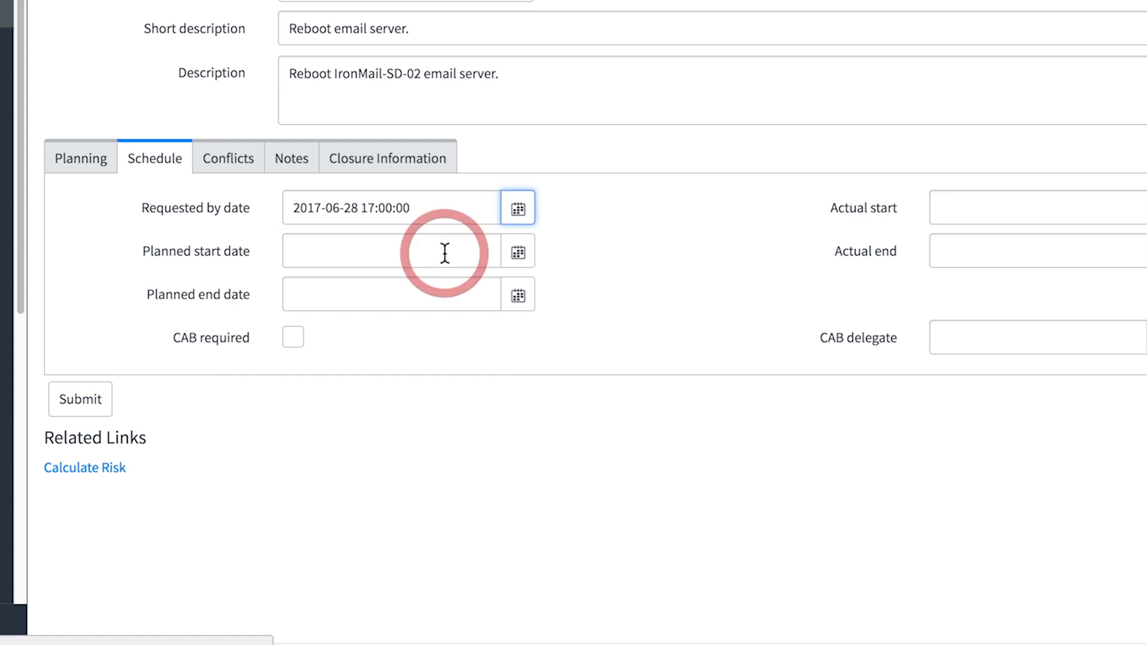
pyautogui.click(518, 252)
pyautogui.click(310, 512)
pyautogui.write('14')
pyautogui.press('Tab')
pyautogui.write('00')
pyautogui.press('Tab')
pyautogui.write('00')
pyautogui.press('Tab')
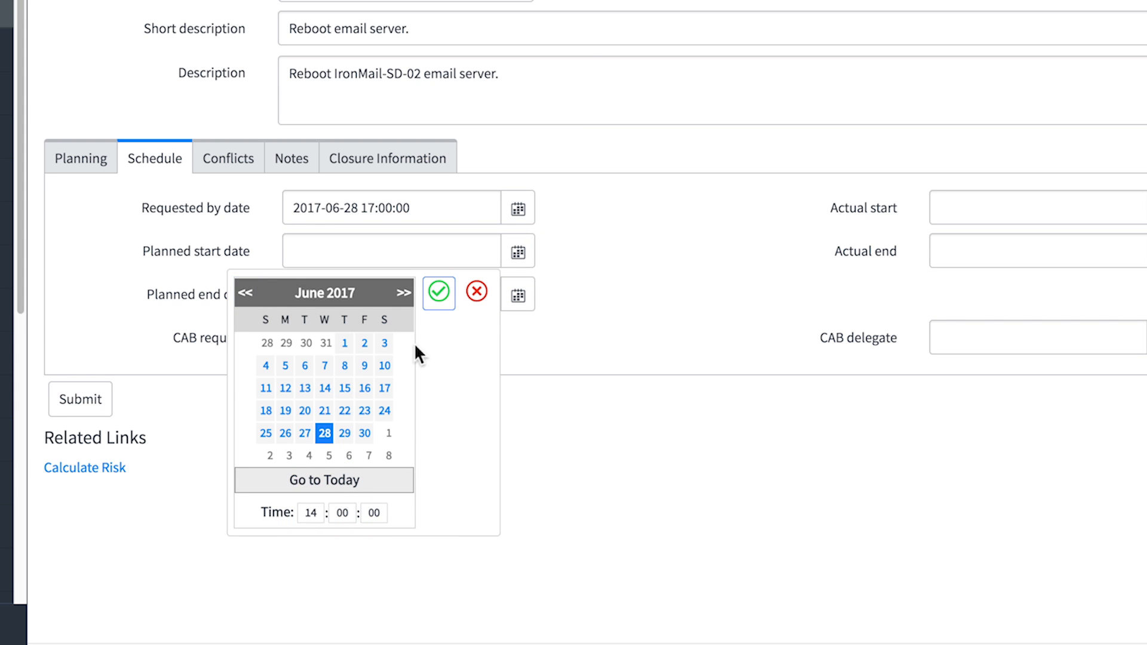
pyautogui.click(439, 291)
pyautogui.click(519, 302)
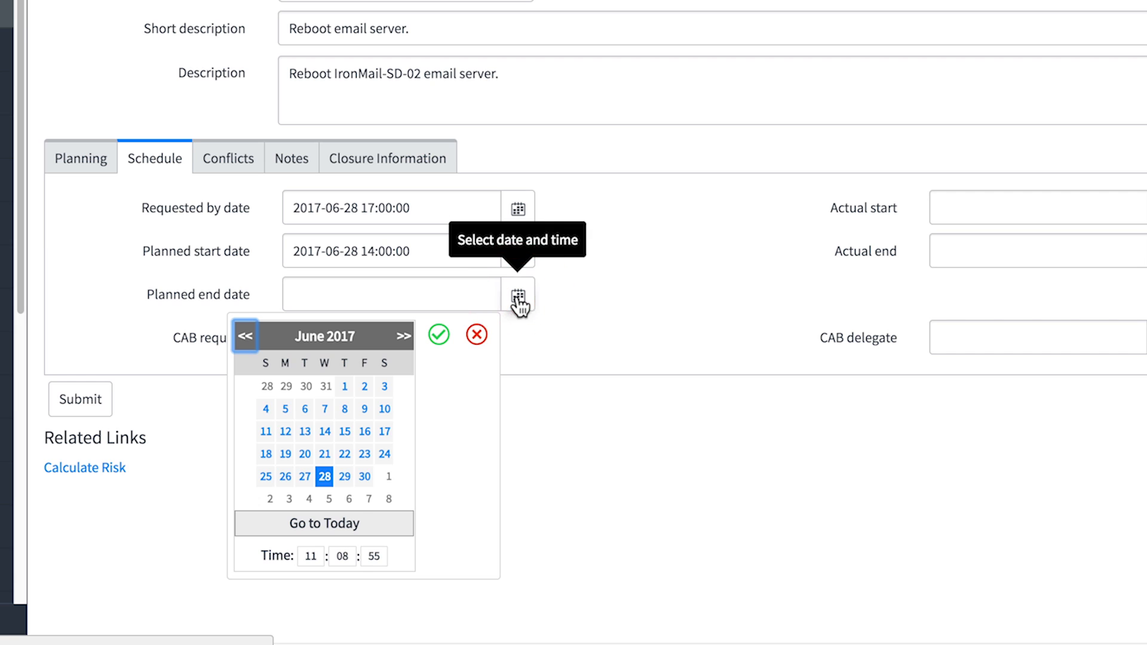
pyautogui.click(316, 556)
pyautogui.write('15')
pyautogui.press('Tab')
pyautogui.write('00')
pyautogui.press('Tab')
pyautogui.write('00')
pyautogui.click(440, 335)
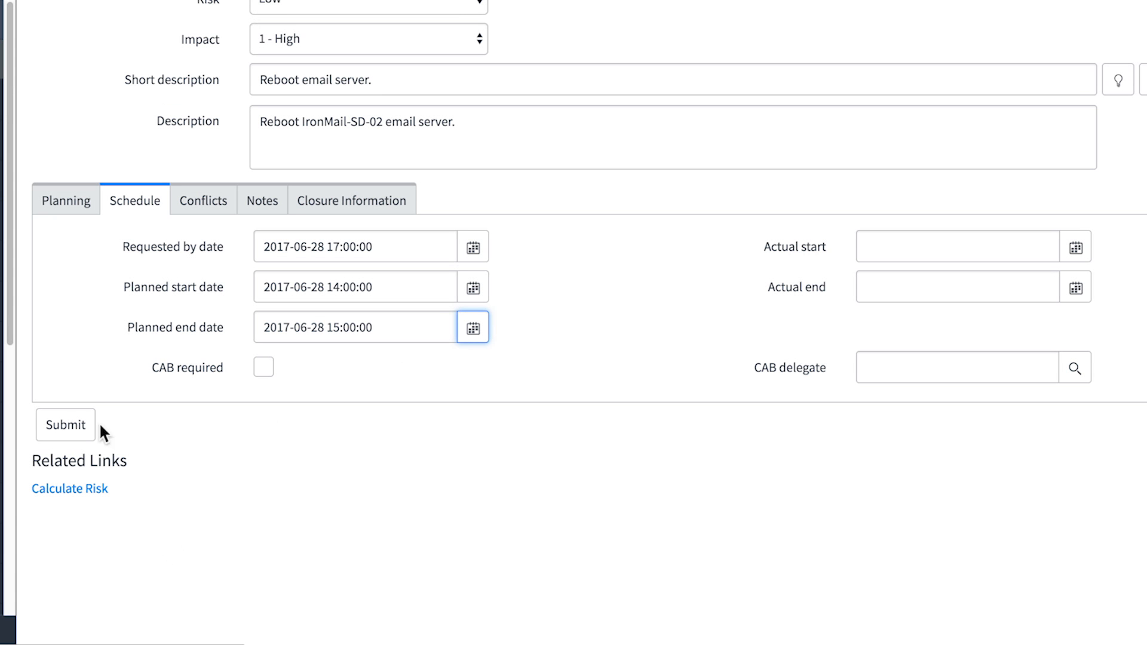
pyautogui.click(71, 431)
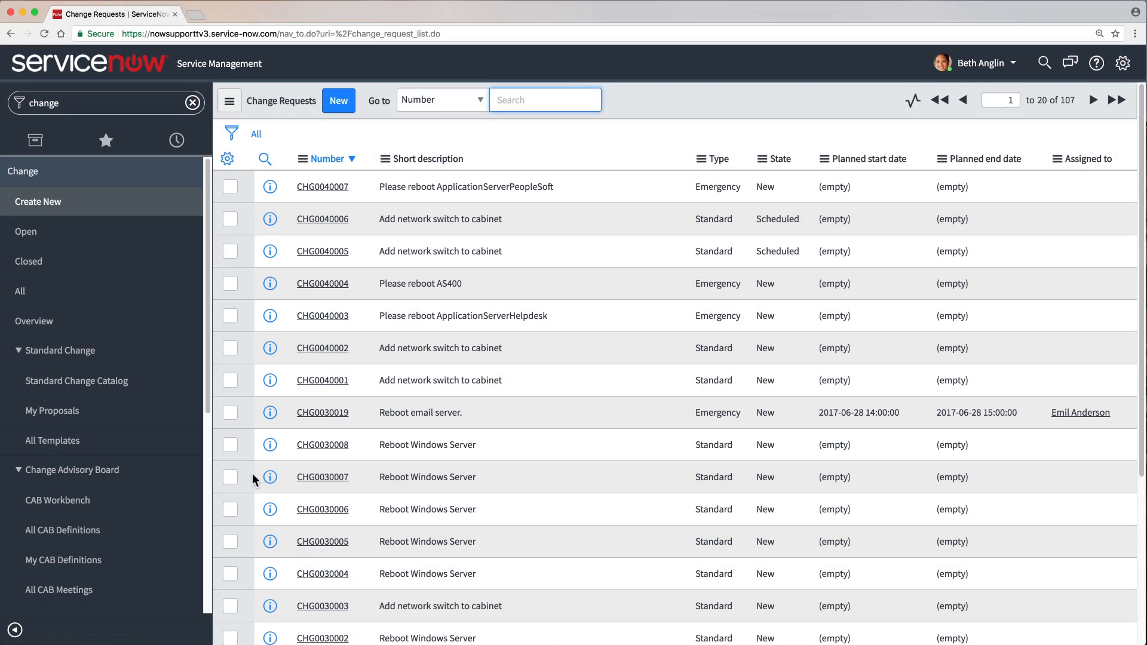
# Open the submitted "Reboot email server." change request and examine its scheduling conflicts.
pyautogui.click(323, 414)
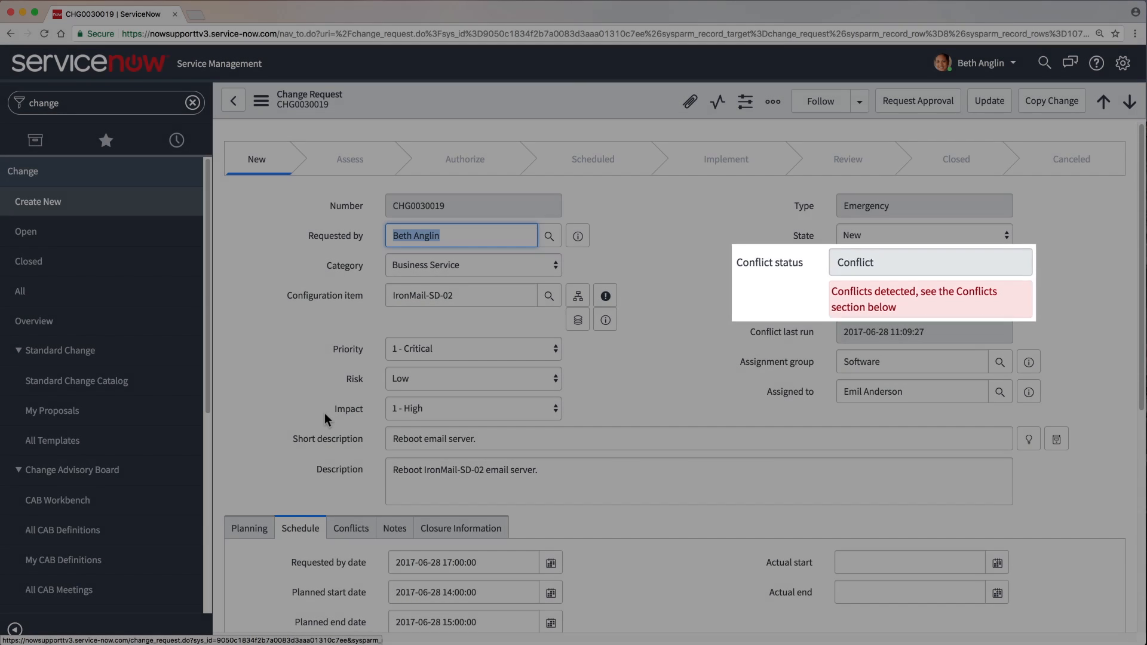
pyautogui.scroll(-5, 325, 414)
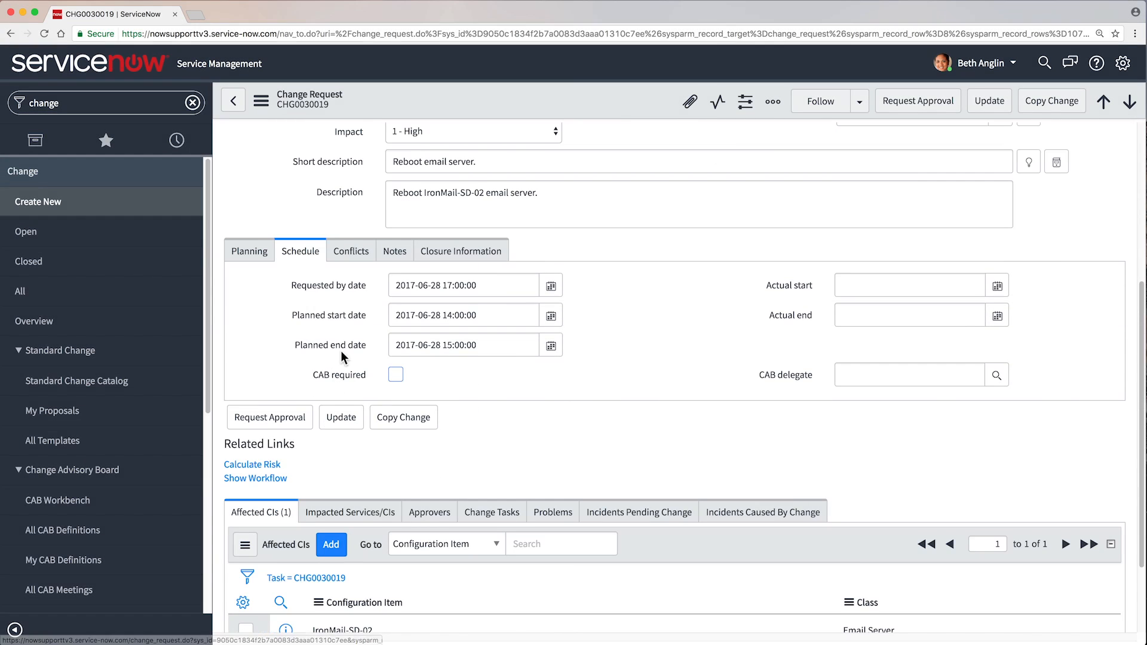
pyautogui.click(352, 252)
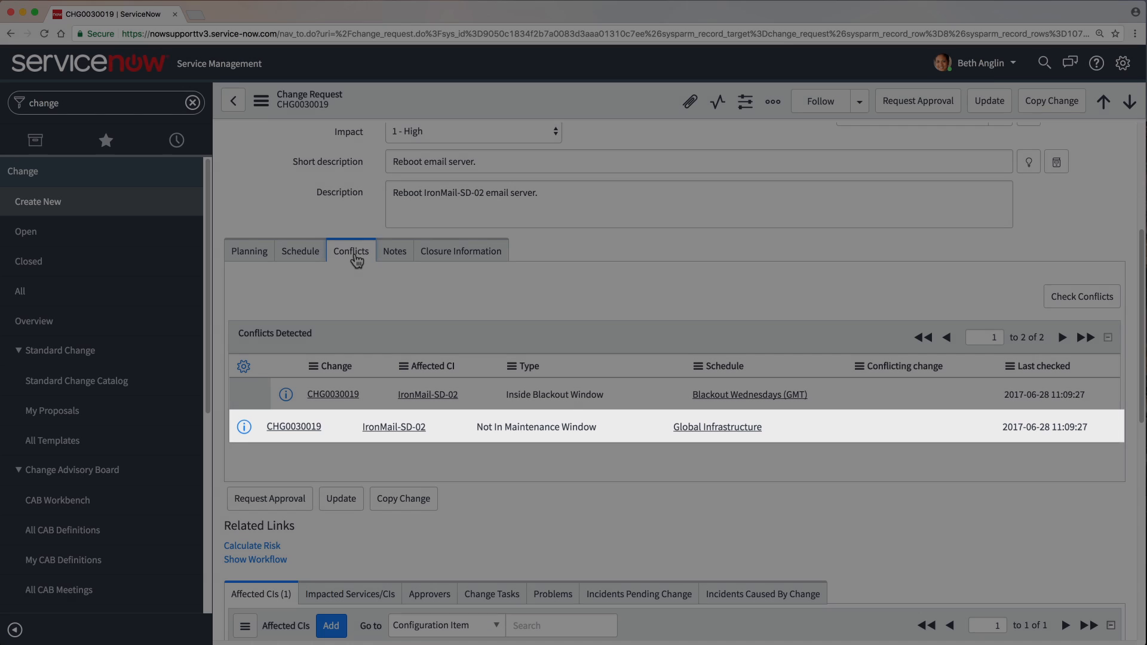
# Refresh the impacted services of the change request and review its impacted services/CIs list.
pyautogui.scroll(-3, 357, 261)
pyautogui.scroll(-3, 357, 261)
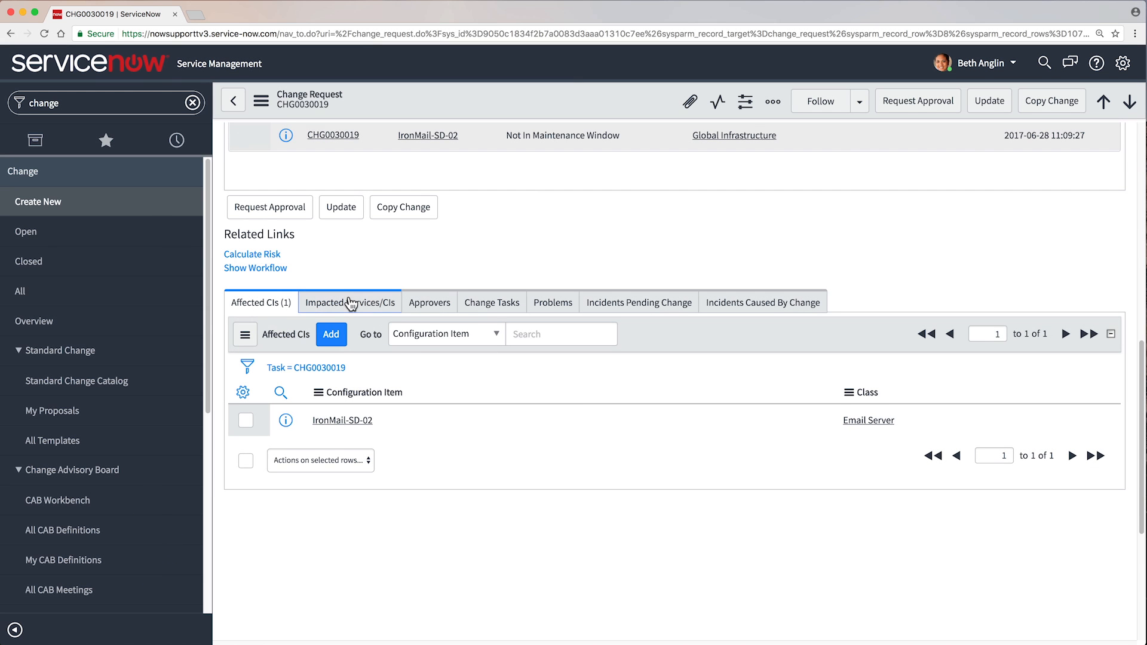
pyautogui.click(349, 303)
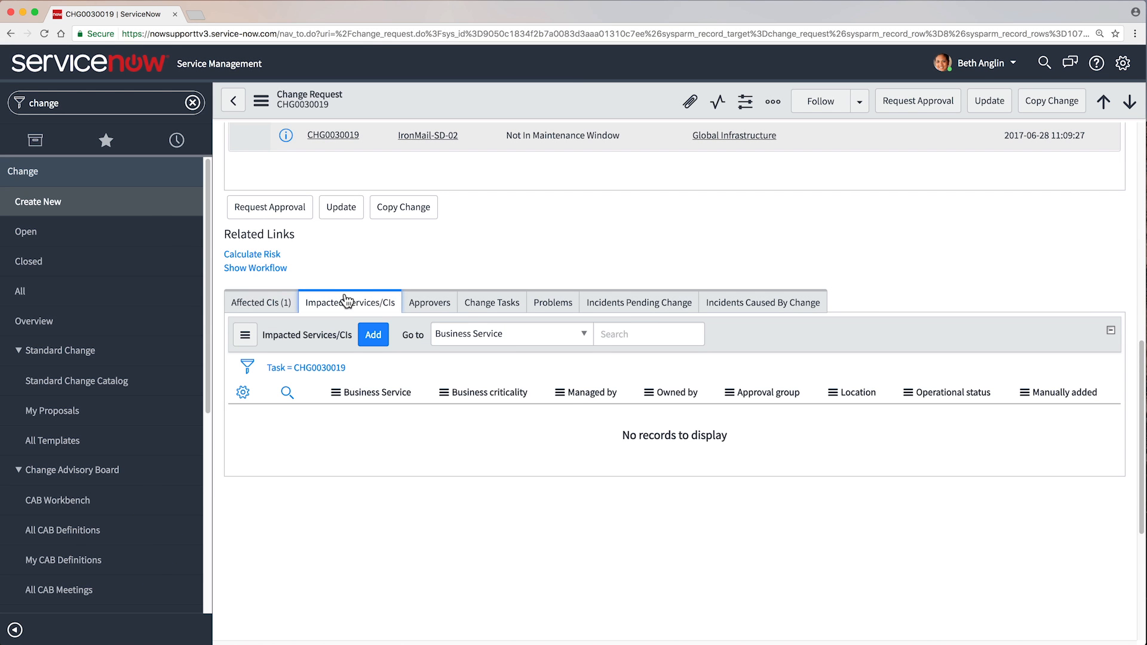
pyautogui.click(261, 101)
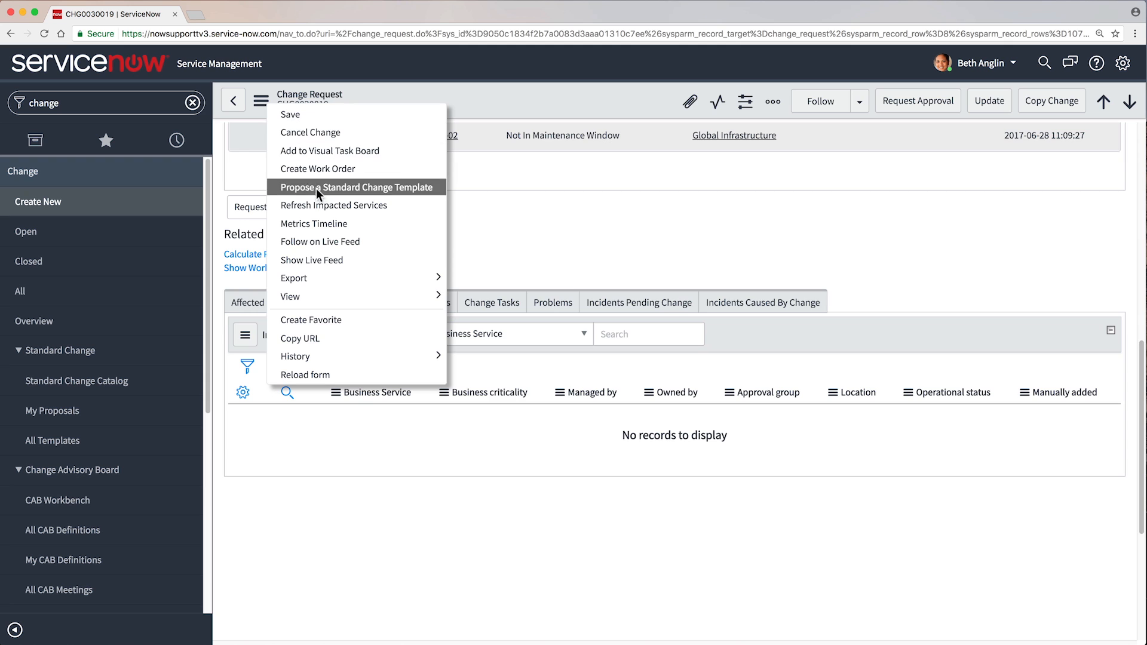
pyautogui.click(318, 203)
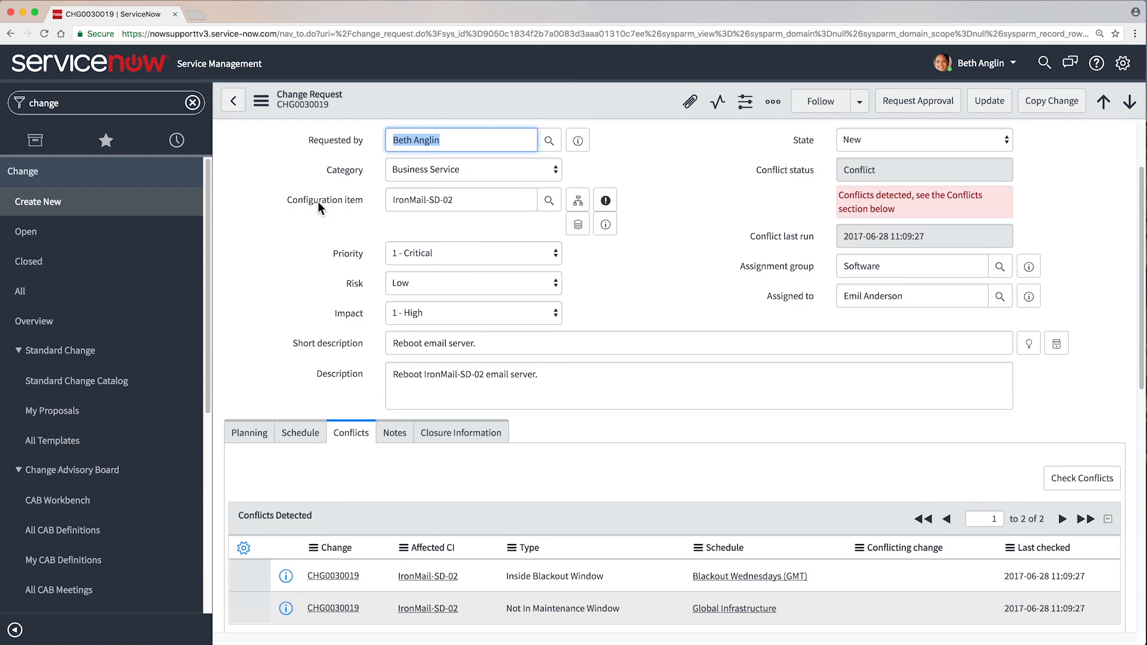
pyautogui.scroll(-1, 318, 202)
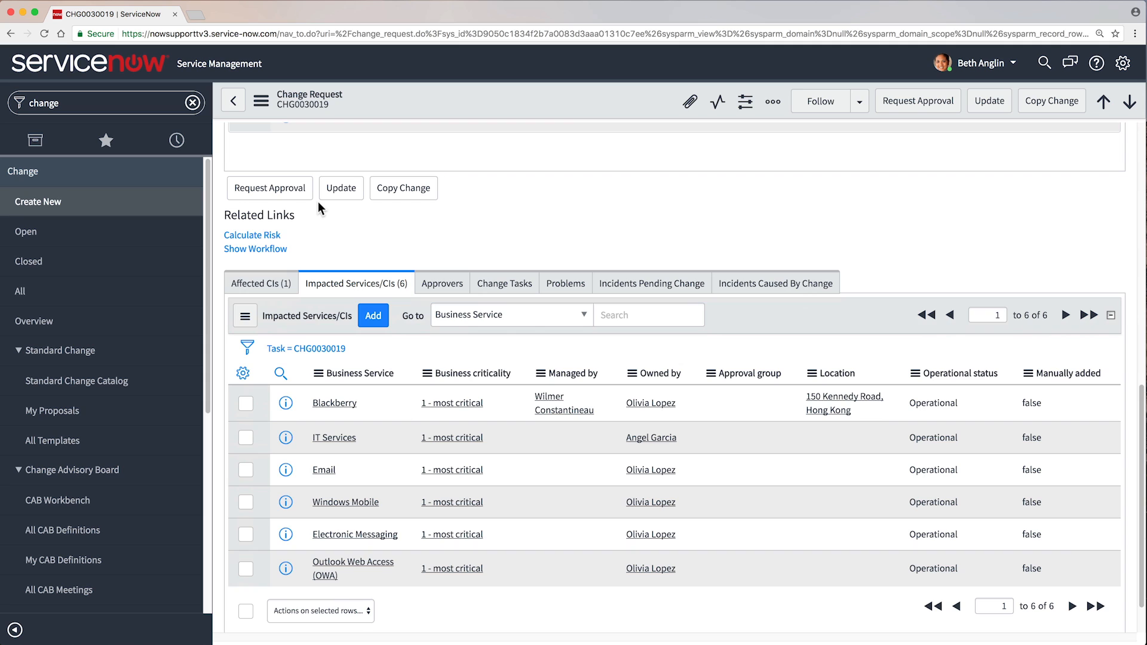
# Check the change request's approvers and view its workflow diagram, returning to the change record.
pyautogui.click(449, 282)
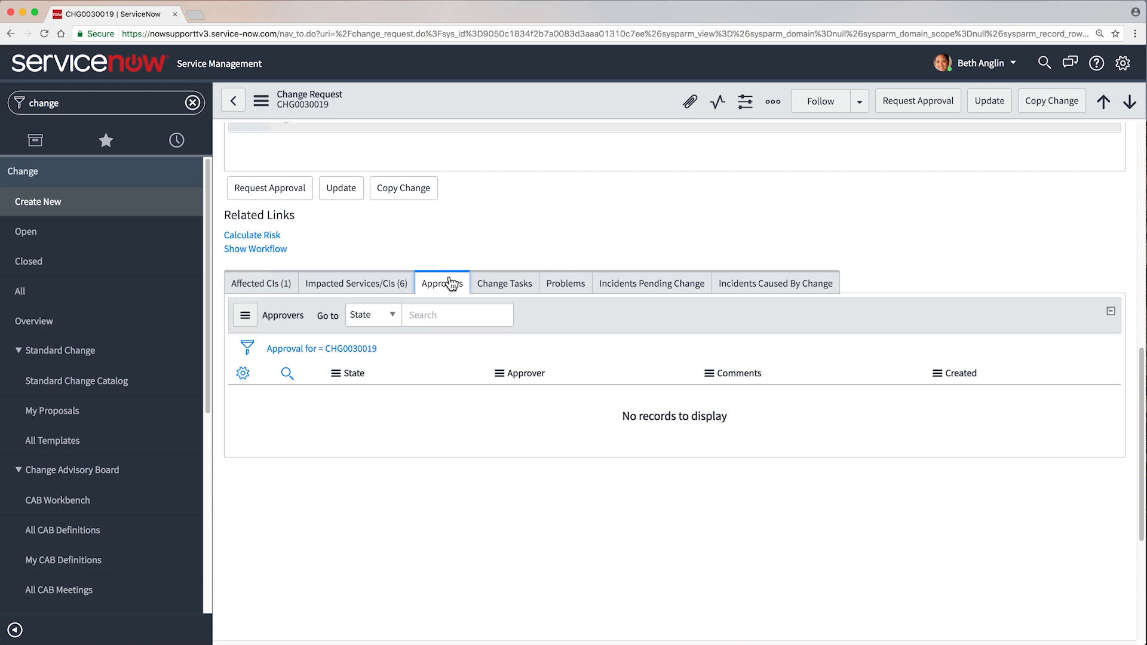
pyautogui.click(276, 250)
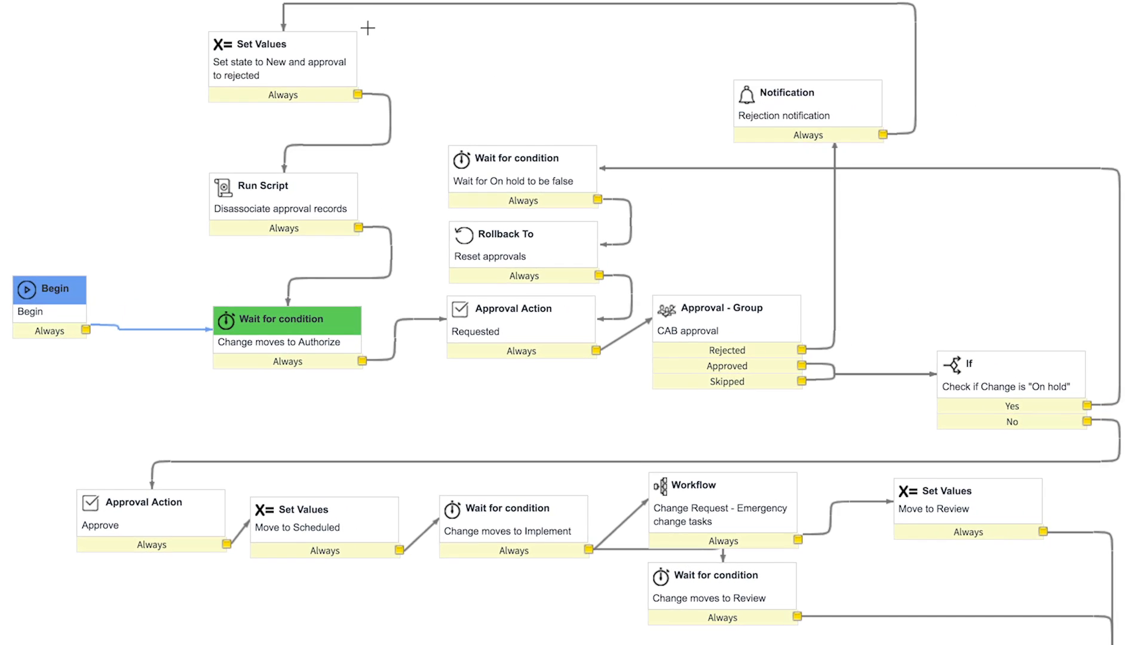
pyautogui.click(311, 13)
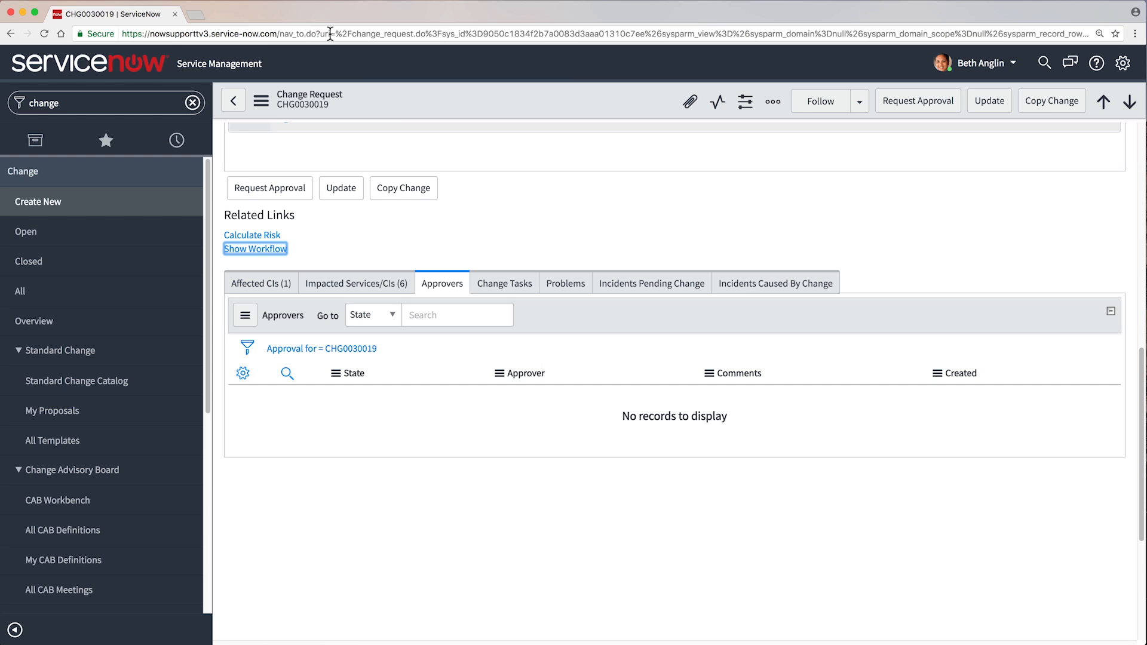
# Create a change task with short description "Reboot email server." and description "Connect to the email server and run a local reboot.".
pyautogui.click(504, 283)
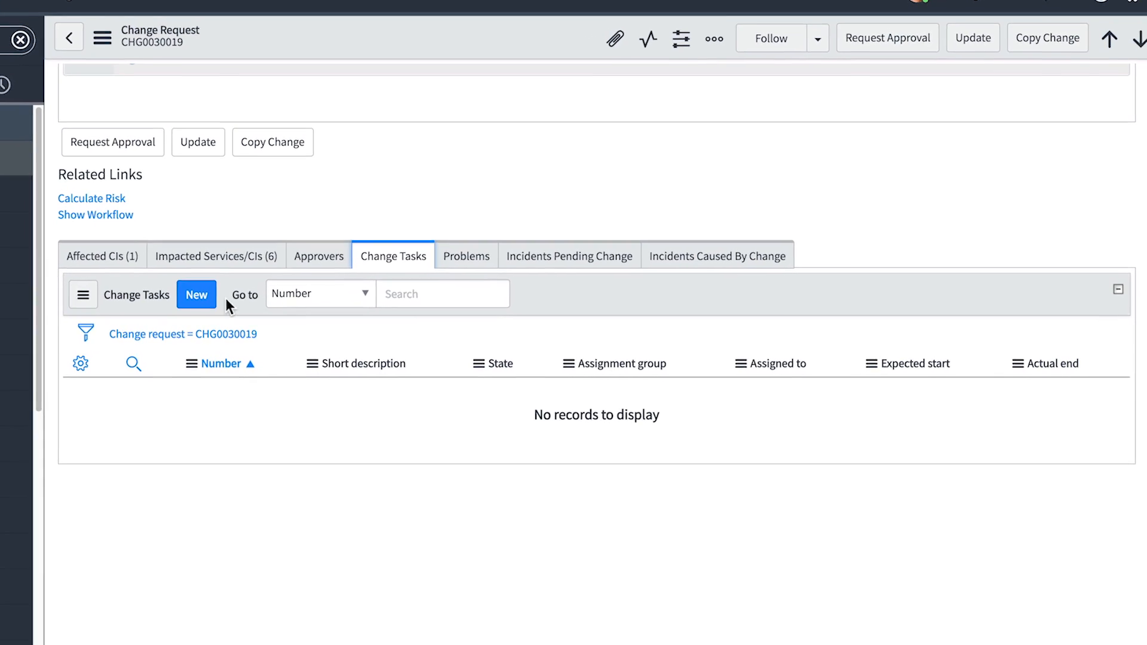
pyautogui.click(165, 299)
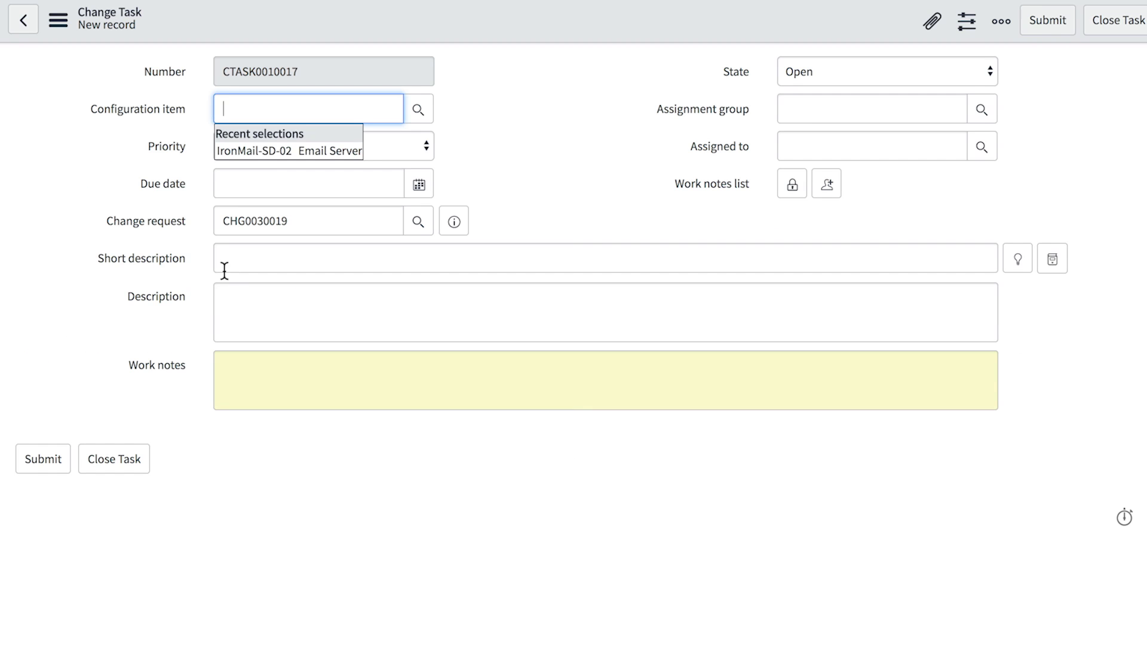
pyautogui.click(239, 261)
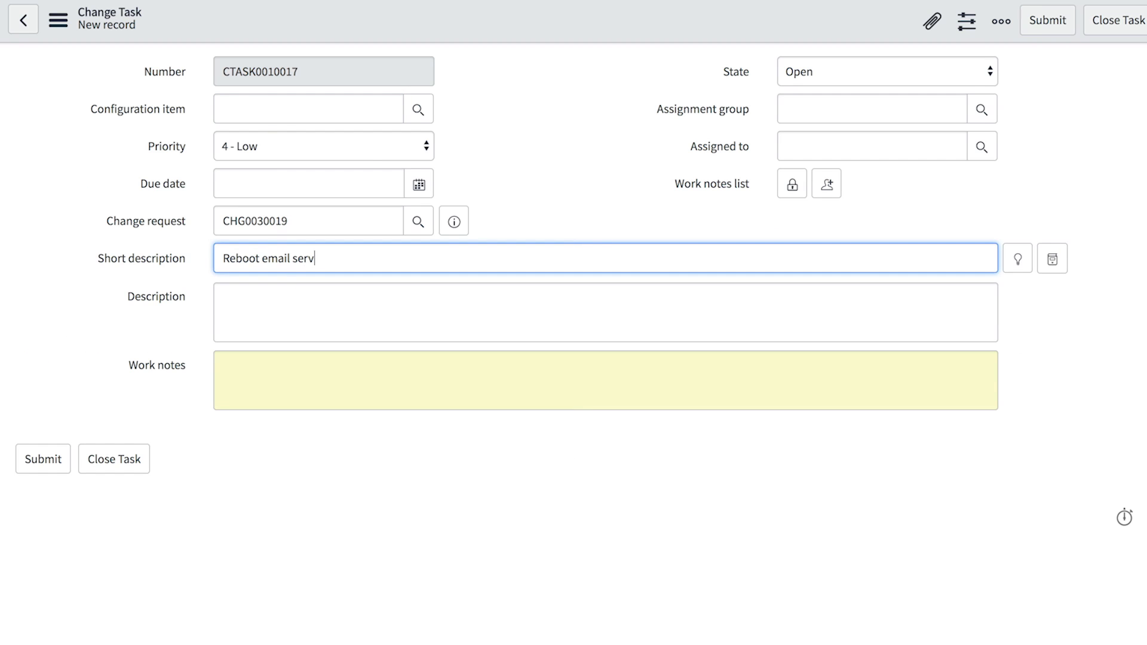
pyautogui.click(239, 297)
pyautogui.write('Connect to the email server and run a local reboot.')
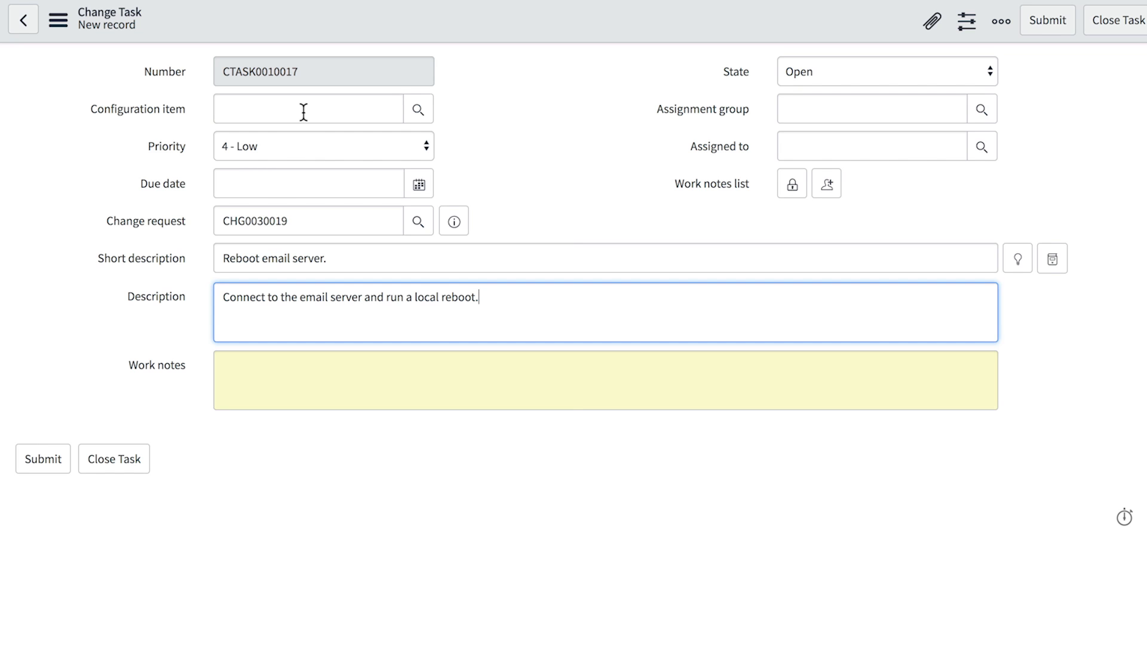
# Set the reboot task's configuration item to IronMail-SD-02 and its priority to 1 - Critical.
pyautogui.click(304, 112)
pyautogui.write('iron')
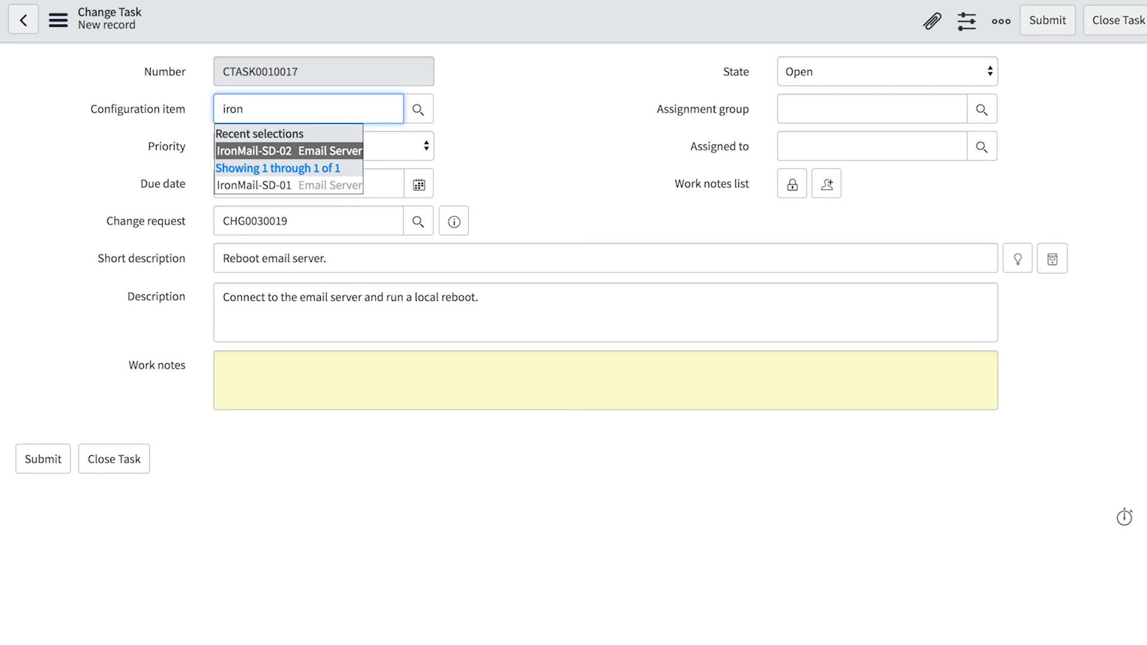
pyautogui.press('Return')
pyautogui.click(339, 171)
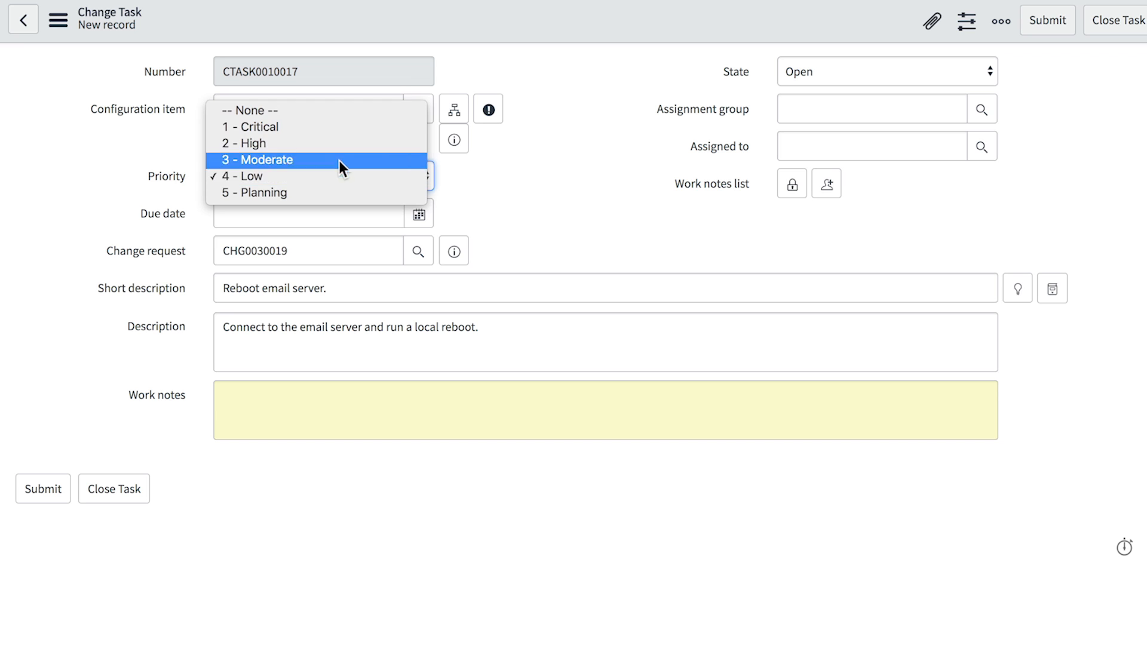
pyautogui.click(347, 127)
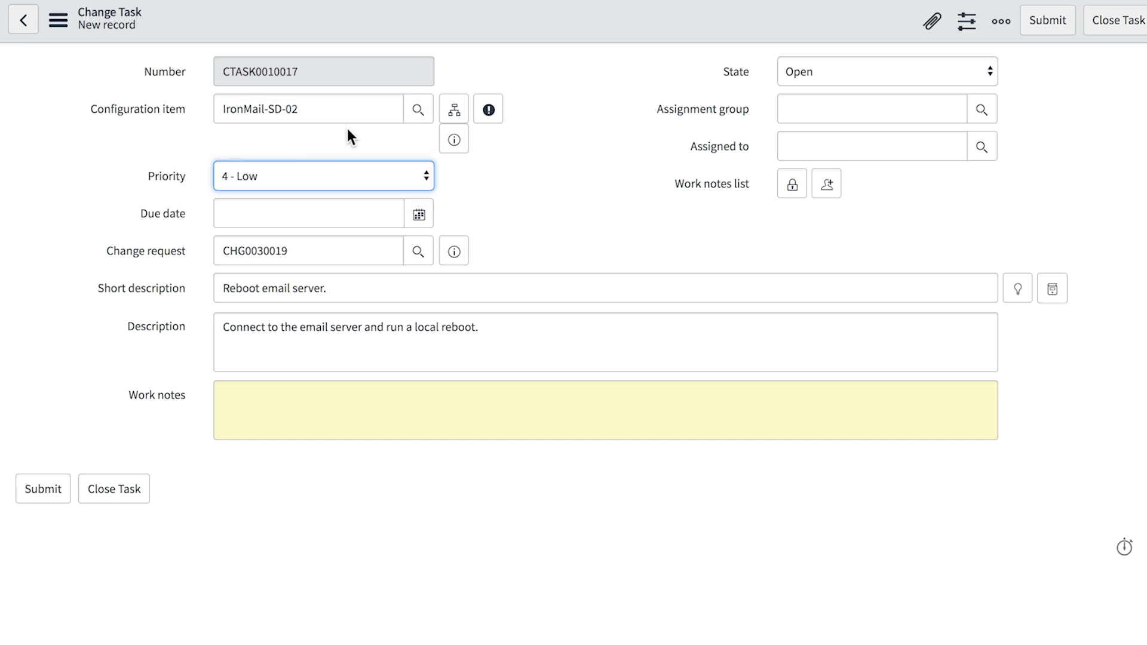
pyautogui.click(419, 214)
pyautogui.click(236, 438)
pyautogui.write('17')
pyautogui.press('Tab')
pyautogui.write('00')
pyautogui.press('Tab')
pyautogui.write('00')
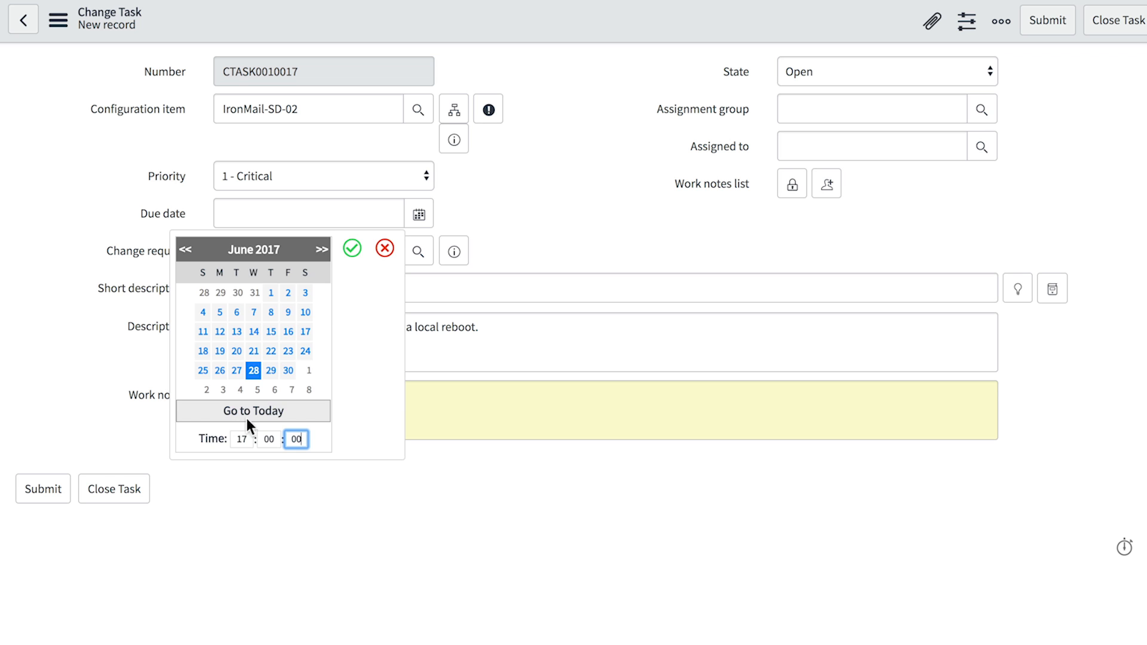
pyautogui.click(352, 250)
# Assign the reboot task to the same person as the change request and submit the task.
pyautogui.click(981, 147)
pyautogui.scroll(-6, 903, 209)
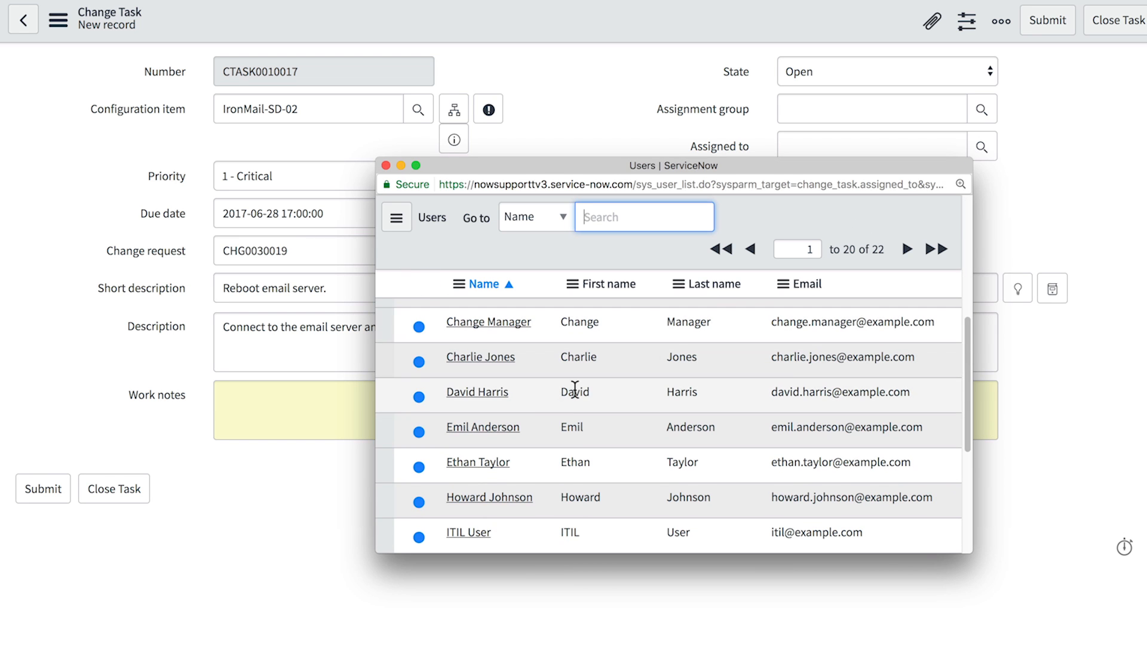
pyautogui.click(496, 427)
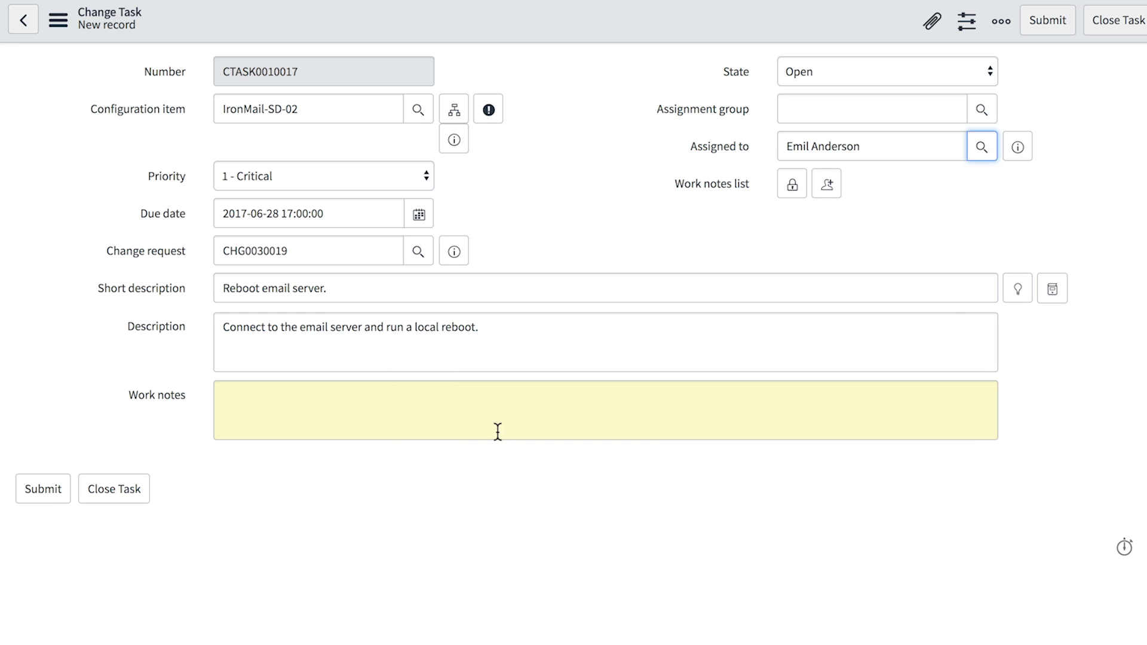
pyautogui.click(44, 487)
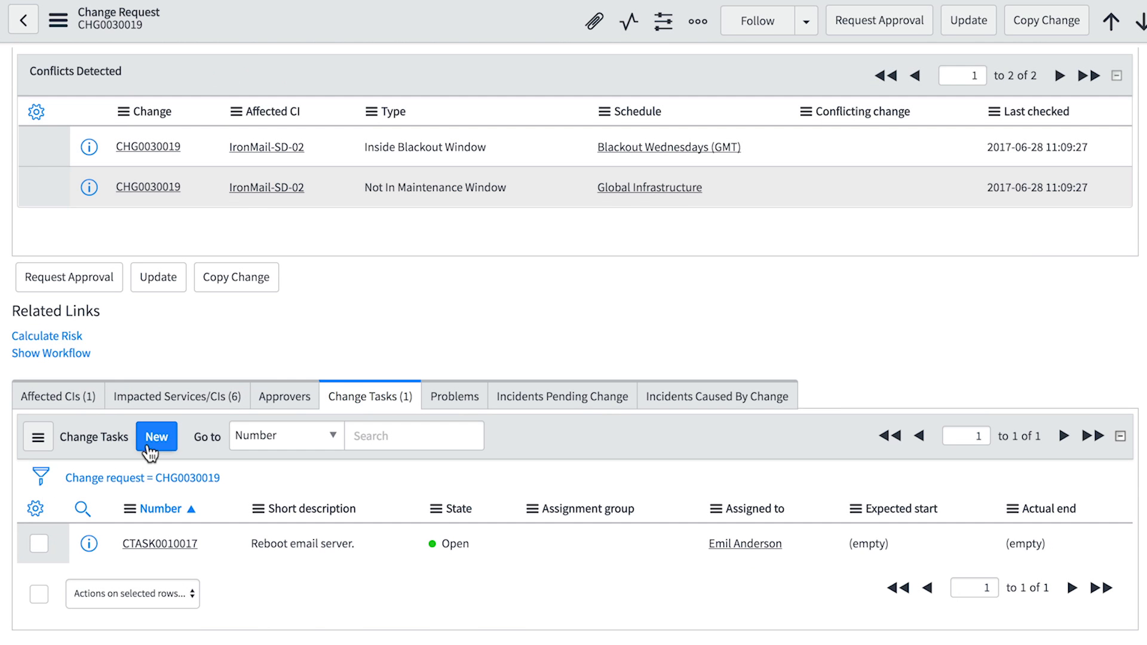
# Create a second change task with short description "Validate restore" and description "Send and receive an email using the mail service".
pyautogui.click(152, 445)
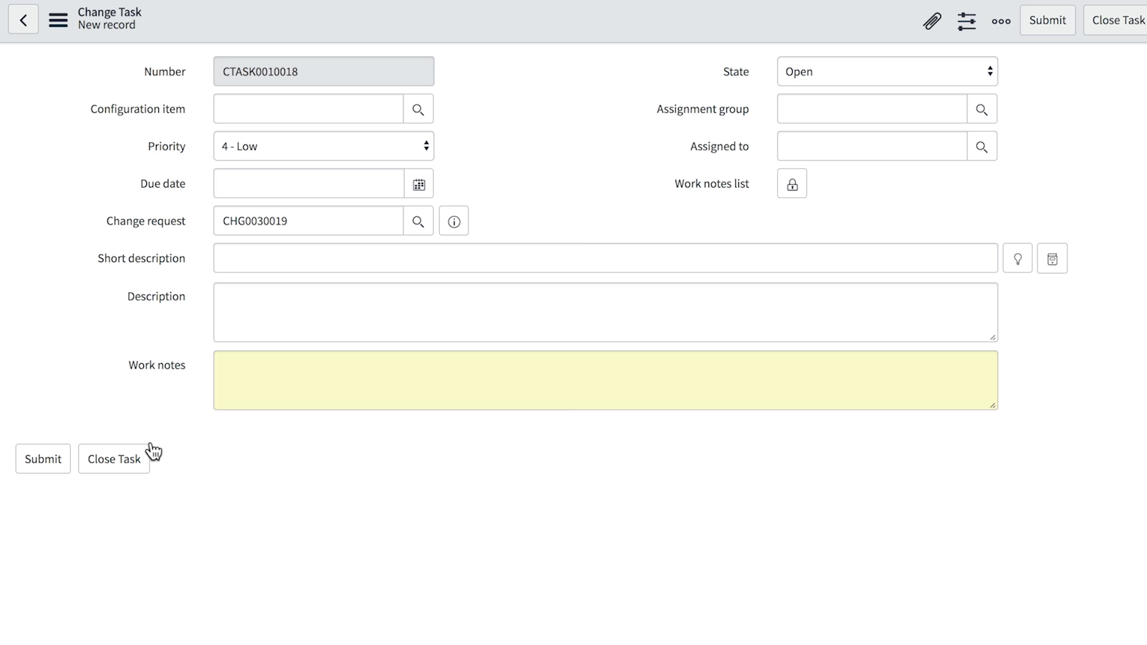
pyautogui.click(346, 269)
pyautogui.write('Validate restore')
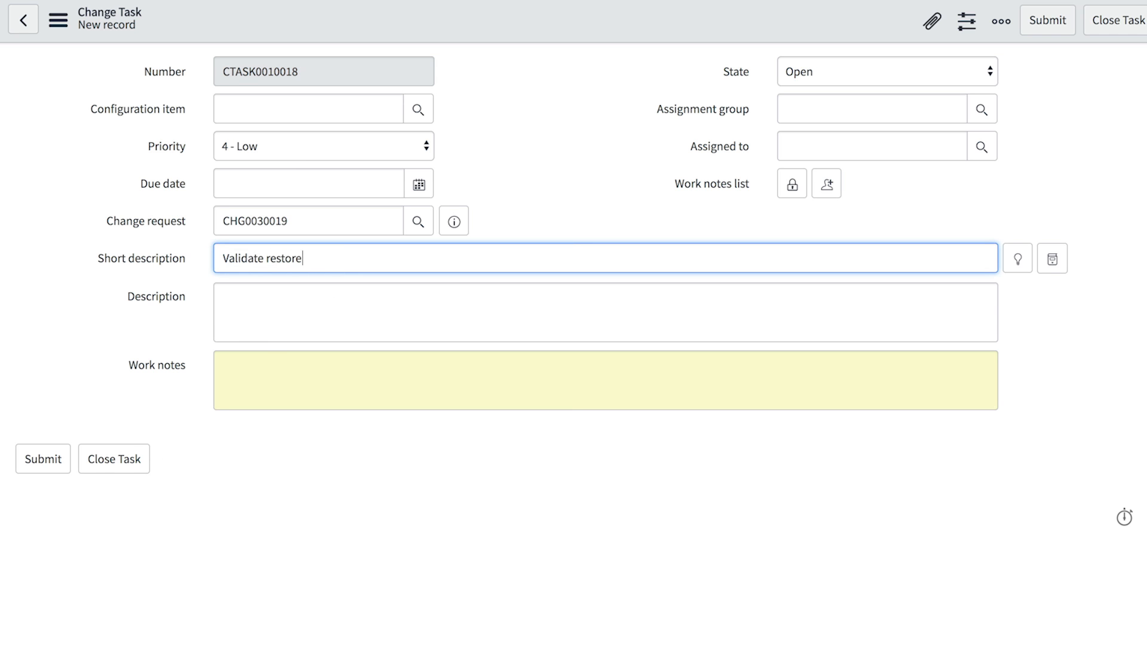
pyautogui.press('Tab')
pyautogui.write('Send and receive an email using the mail service')
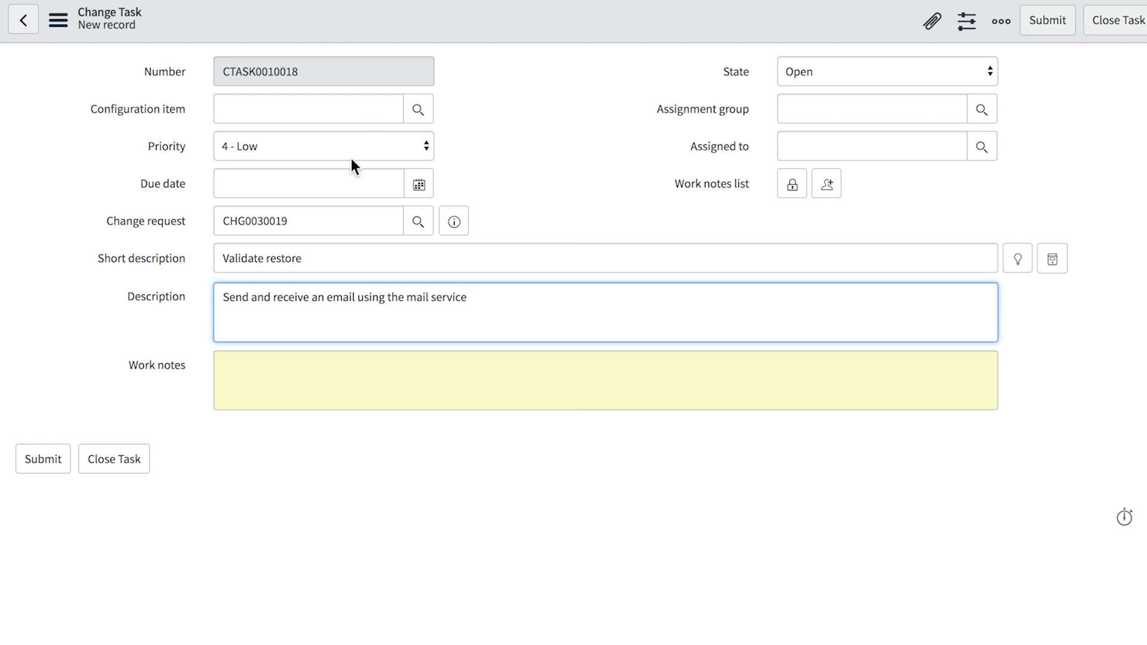
# Set the "Validate restore" task's configuration item to IronMail-SD-02 and its priority to 1 - Critical.
pyautogui.click(361, 111)
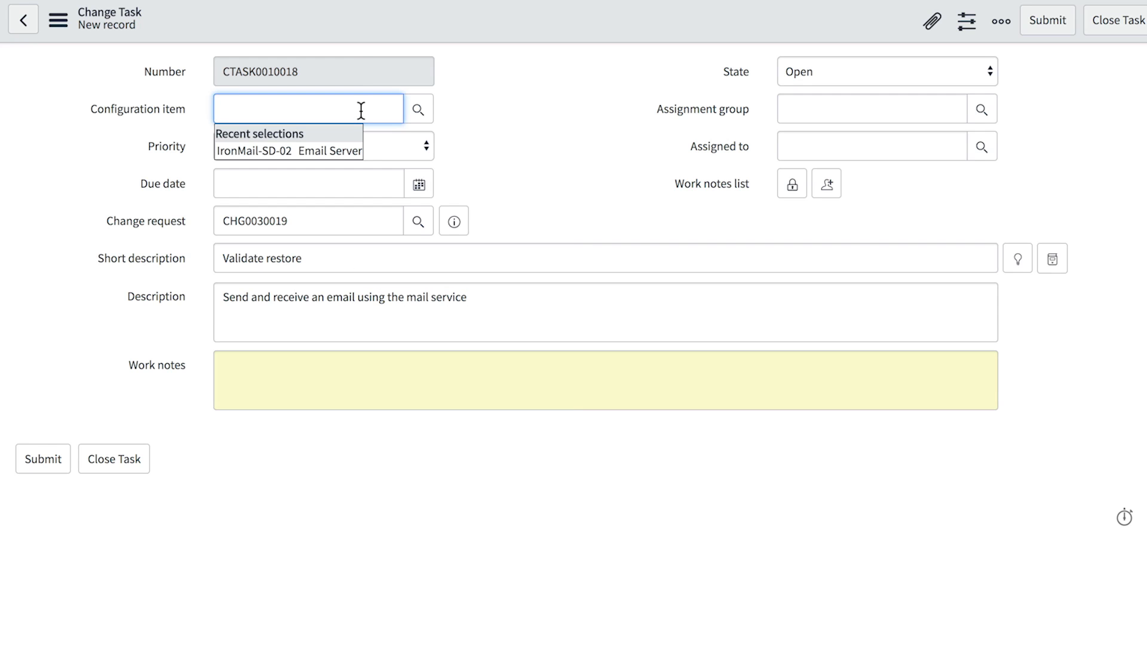
pyautogui.click(339, 149)
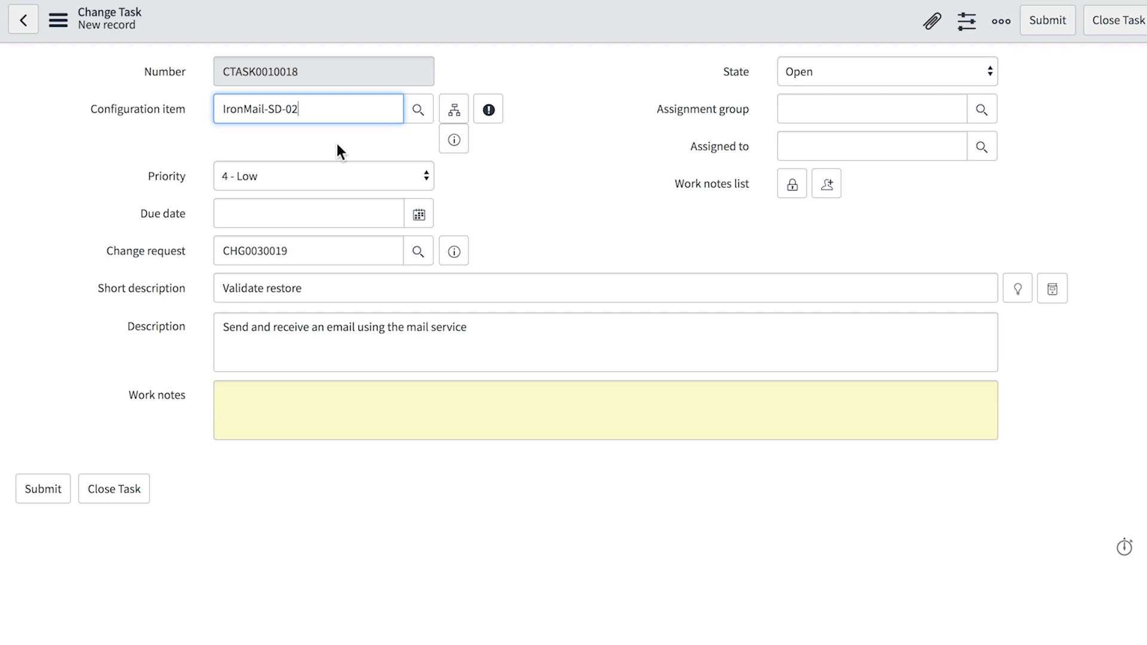
pyautogui.click(333, 177)
pyautogui.click(345, 128)
pyautogui.click(418, 214)
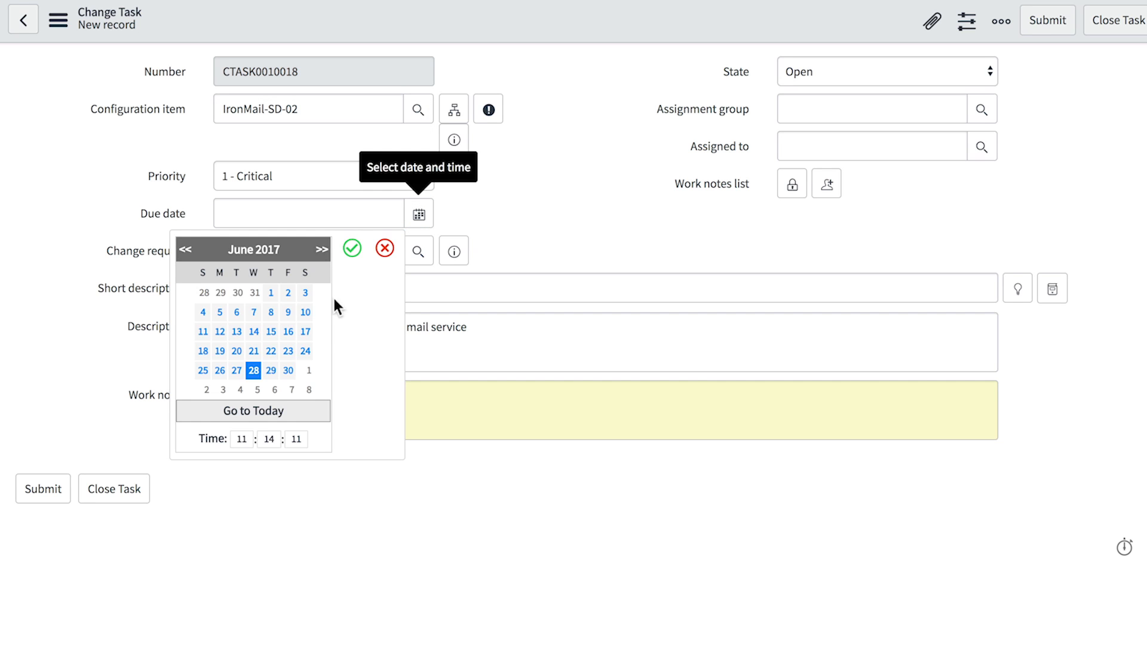
pyautogui.doubleClick(241, 439)
pyautogui.write('17')
pyautogui.press('Tab')
pyautogui.write('00')
pyautogui.press('Tab')
pyautogui.write('00')
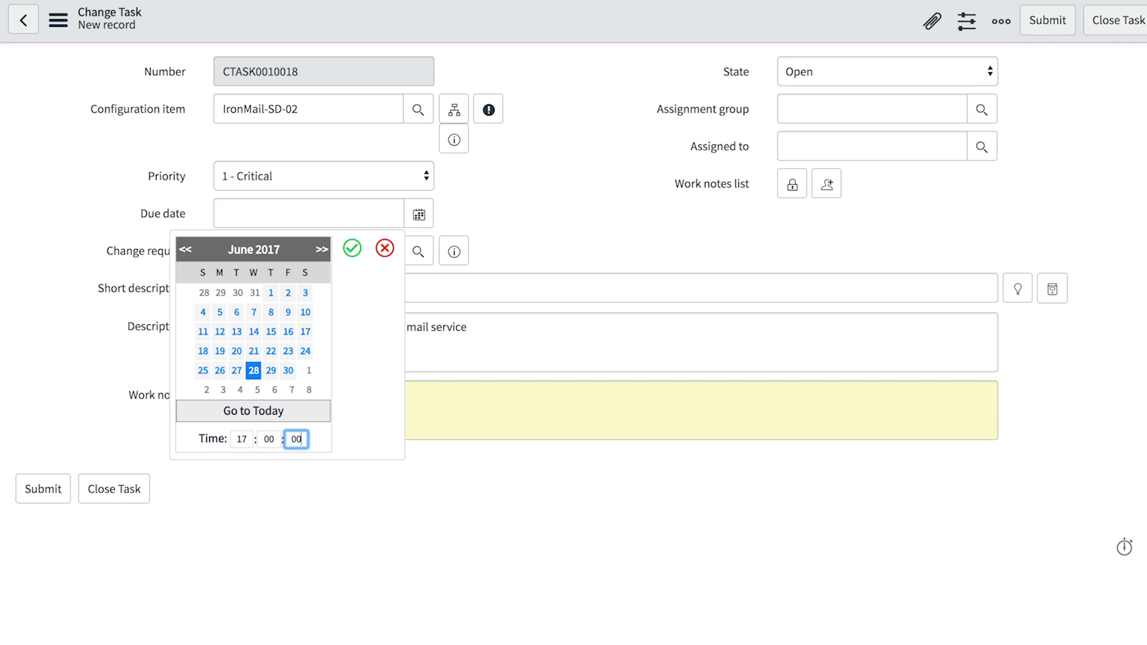
pyautogui.click(352, 248)
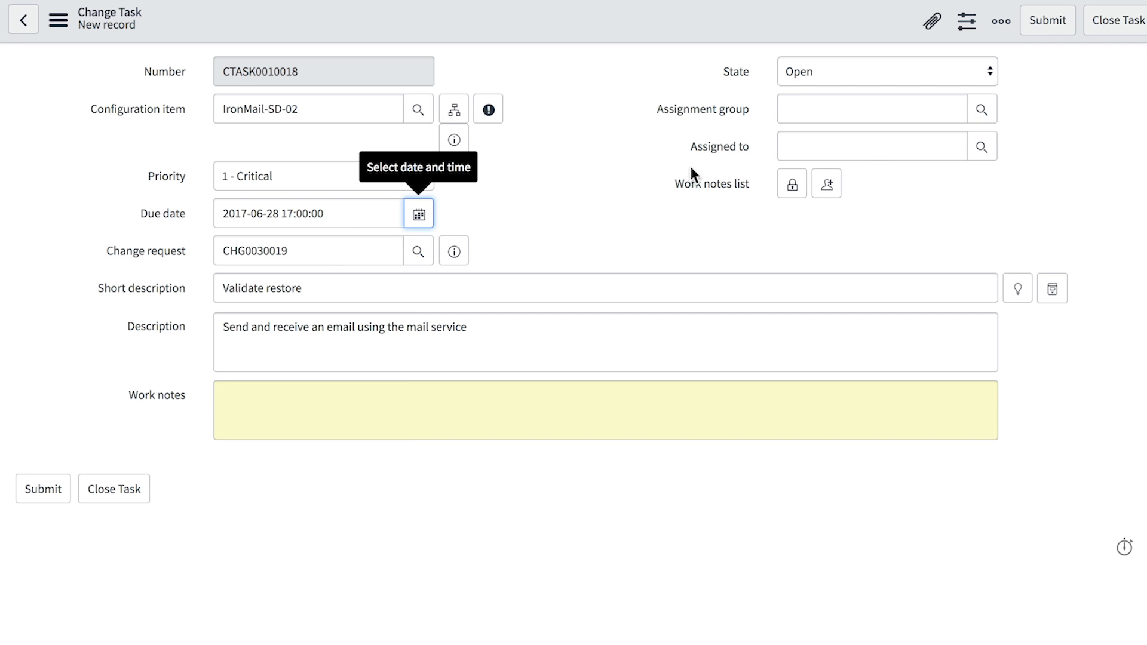
# Assign the "Validate restore" task to a different user from the user list and submit the task.
pyautogui.click(981, 147)
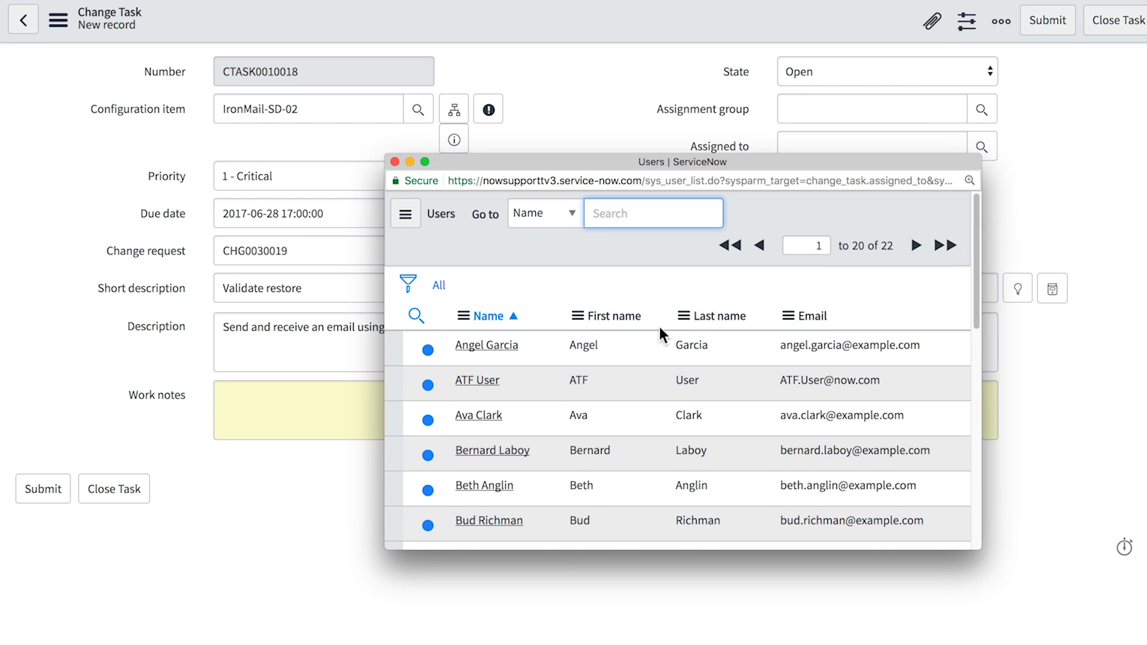
pyautogui.scroll(-5, 654, 328)
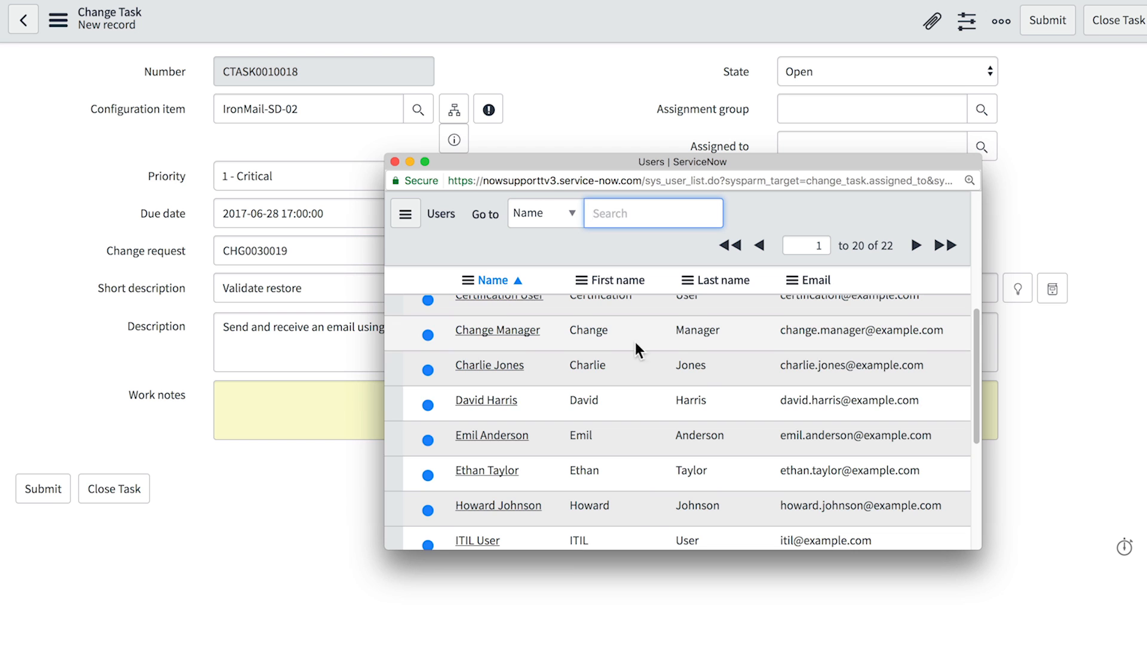
pyautogui.click(489, 472)
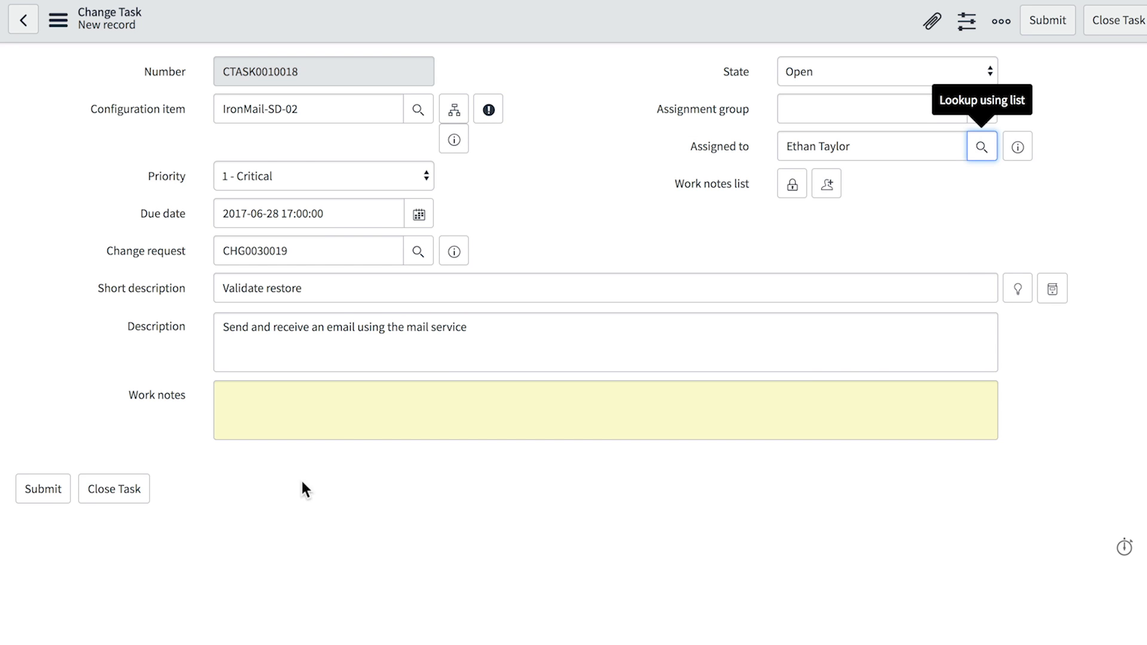
pyautogui.click(44, 491)
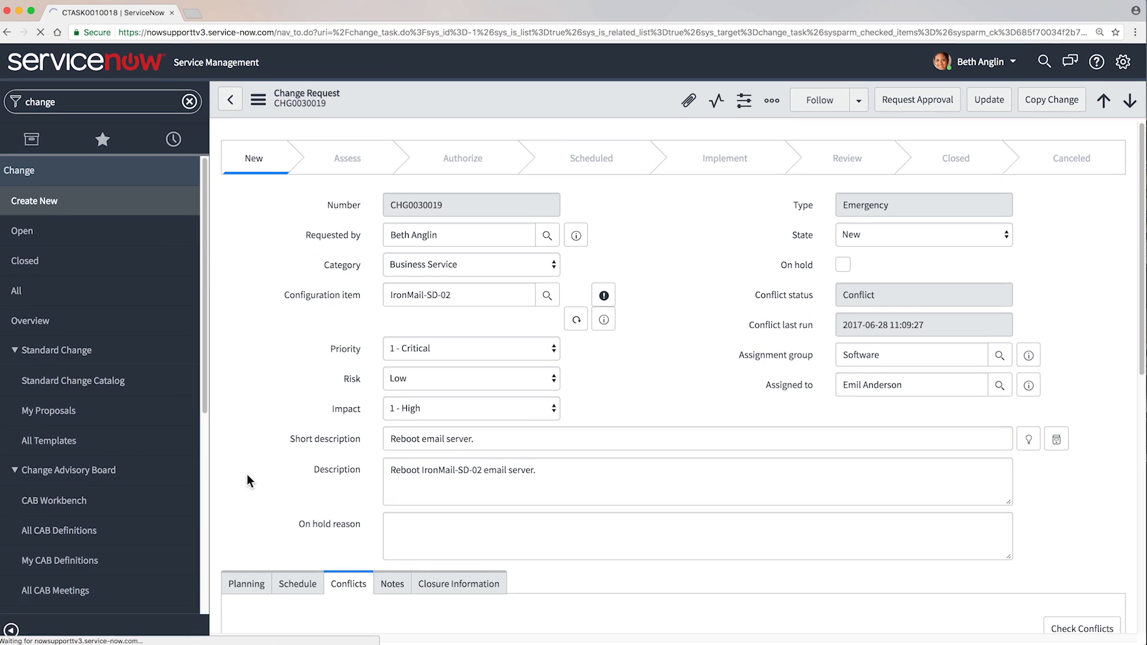
# Link problem PRB0040006 to the change request and save the problems list.
pyautogui.scroll(-10, 247, 474)
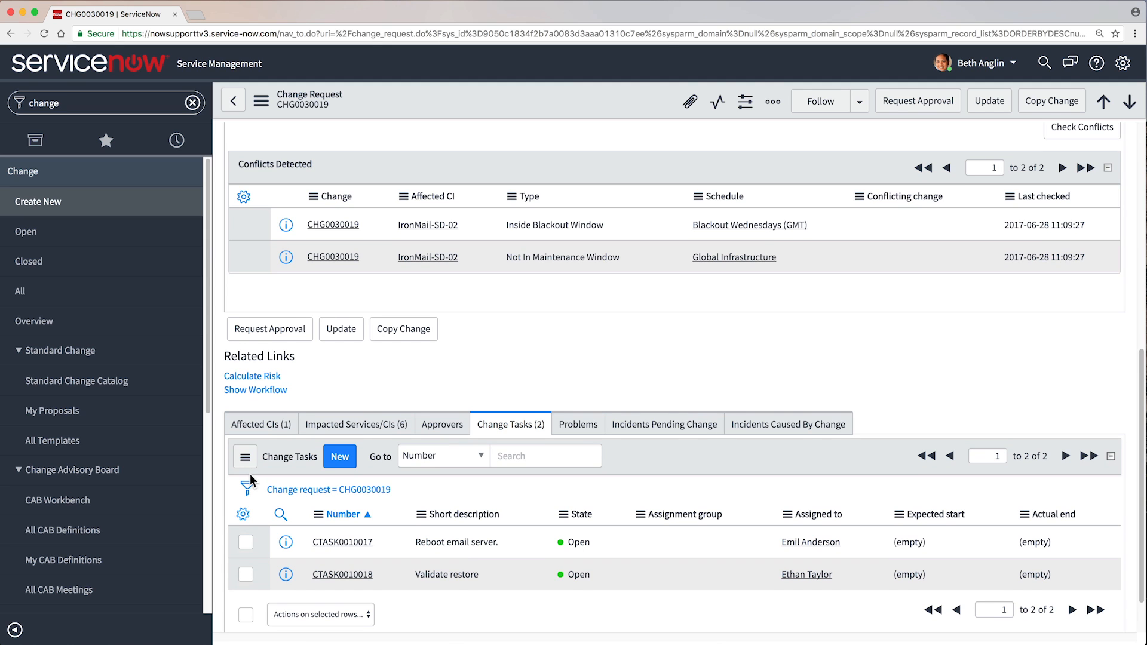
pyautogui.click(565, 424)
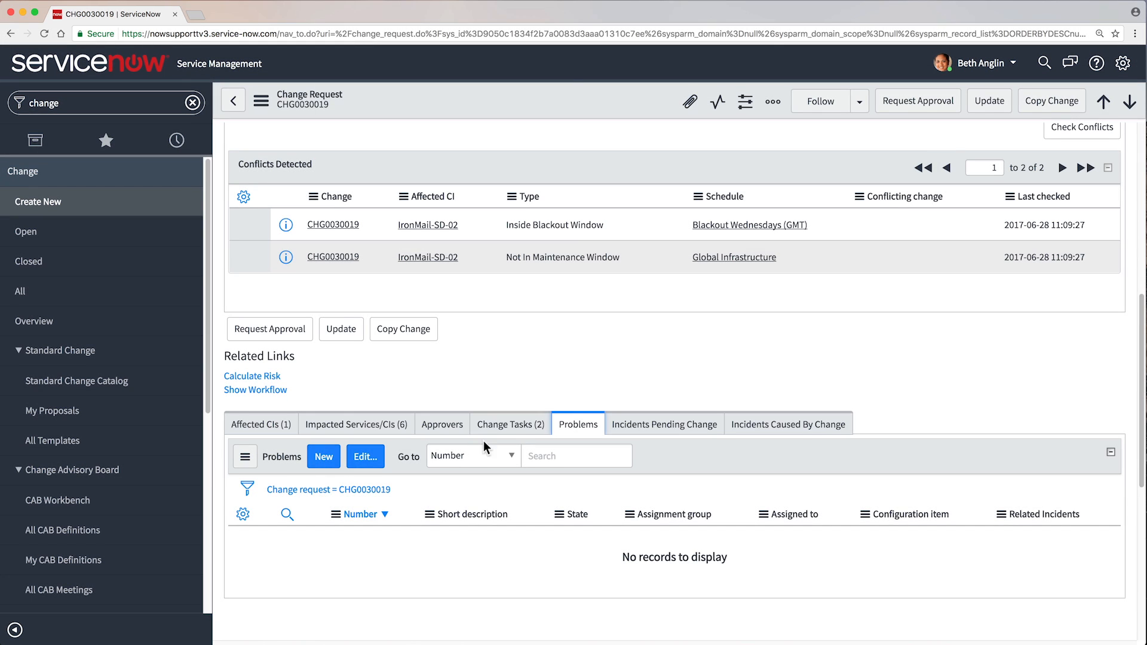
pyautogui.click(365, 456)
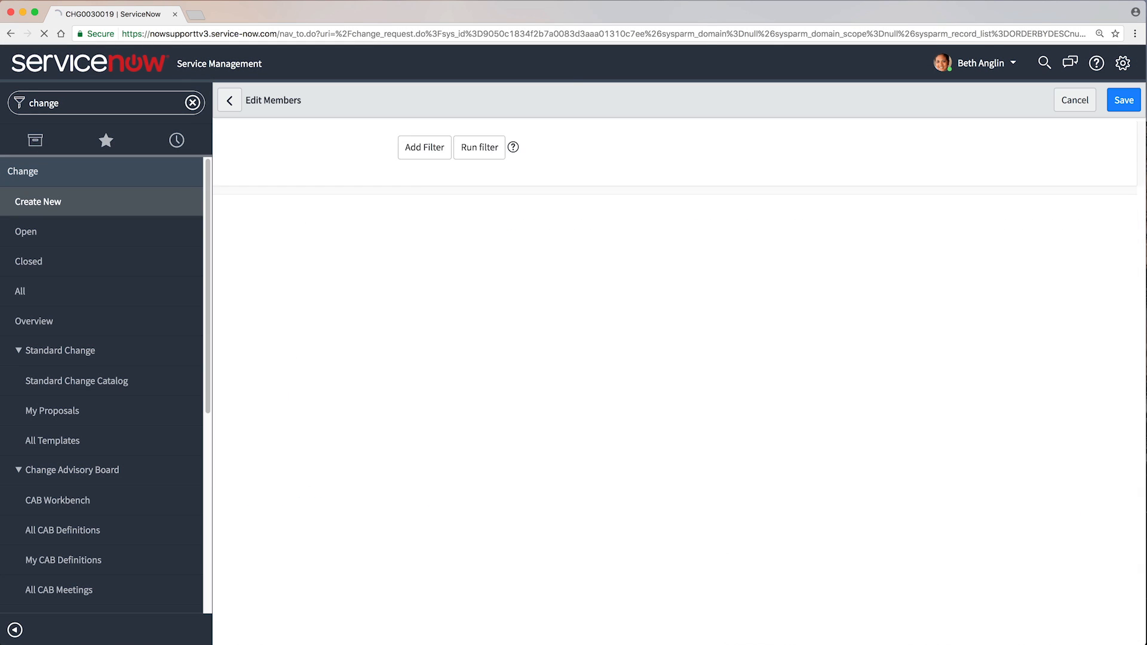
pyautogui.click(415, 497)
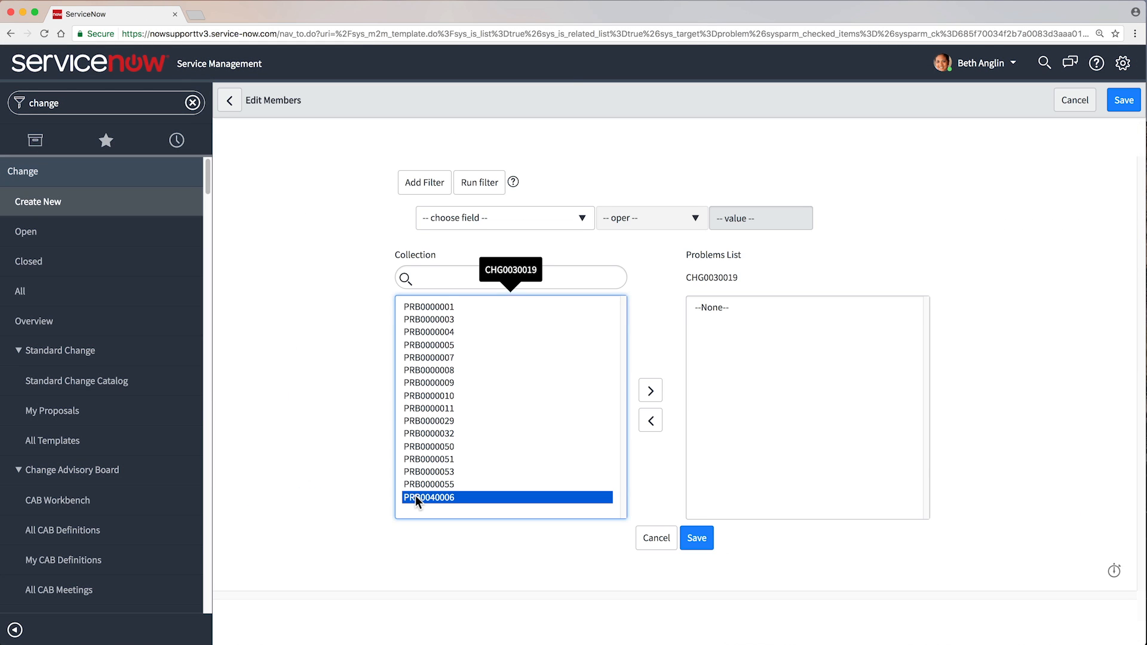
pyautogui.click(646, 391)
pyautogui.click(691, 538)
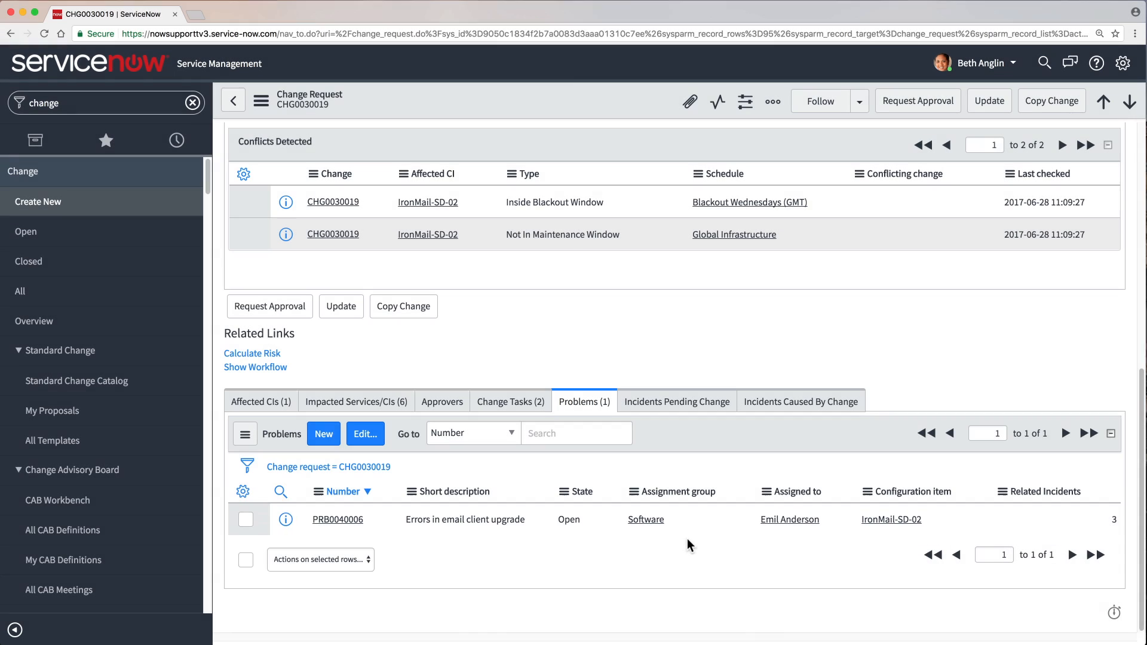
# Add incidents INC0000015, INC0000016 and INC0000018 to the change request's incidents pending change and save the list.
pyautogui.click(691, 411)
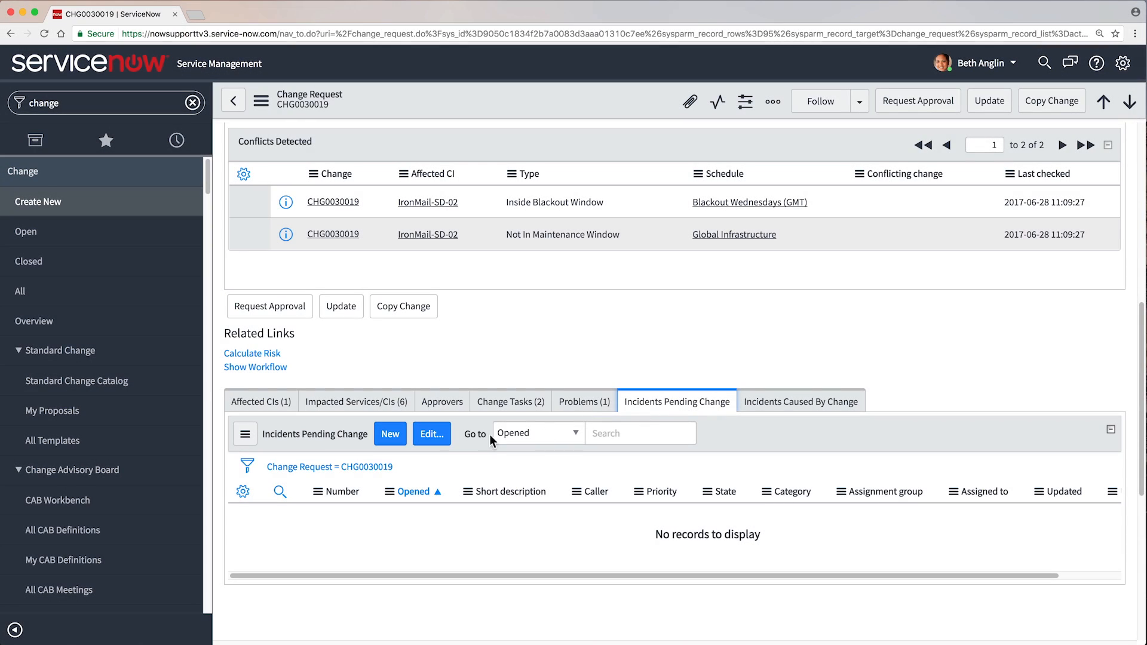
pyautogui.click(431, 434)
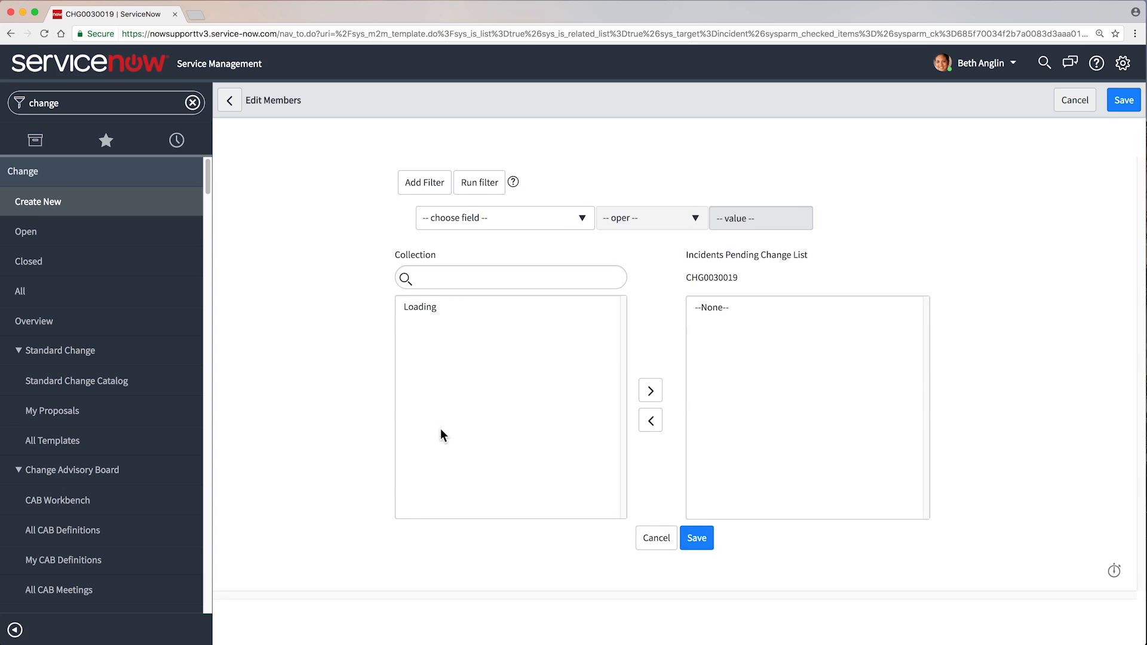
pyautogui.click(335, 436)
pyautogui.keyDown('ctrl'); pyautogui.click(335, 450); pyautogui.keyUp('ctrl')
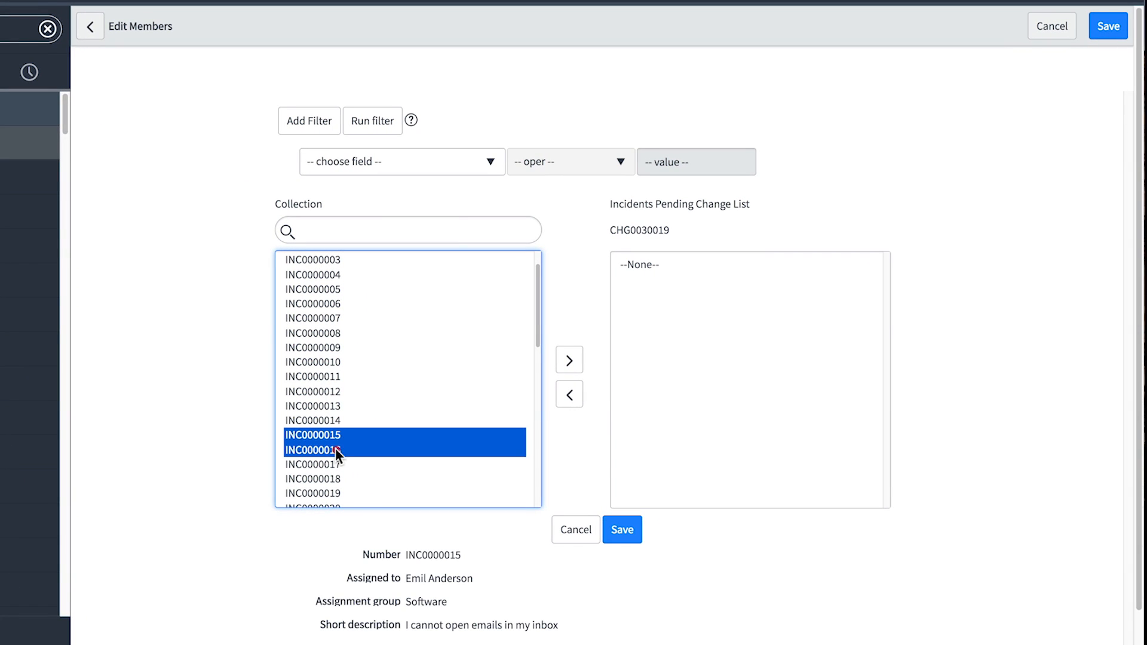
pyautogui.keyDown('ctrl'); pyautogui.click(344, 479); pyautogui.keyUp('ctrl')
pyautogui.click(569, 360)
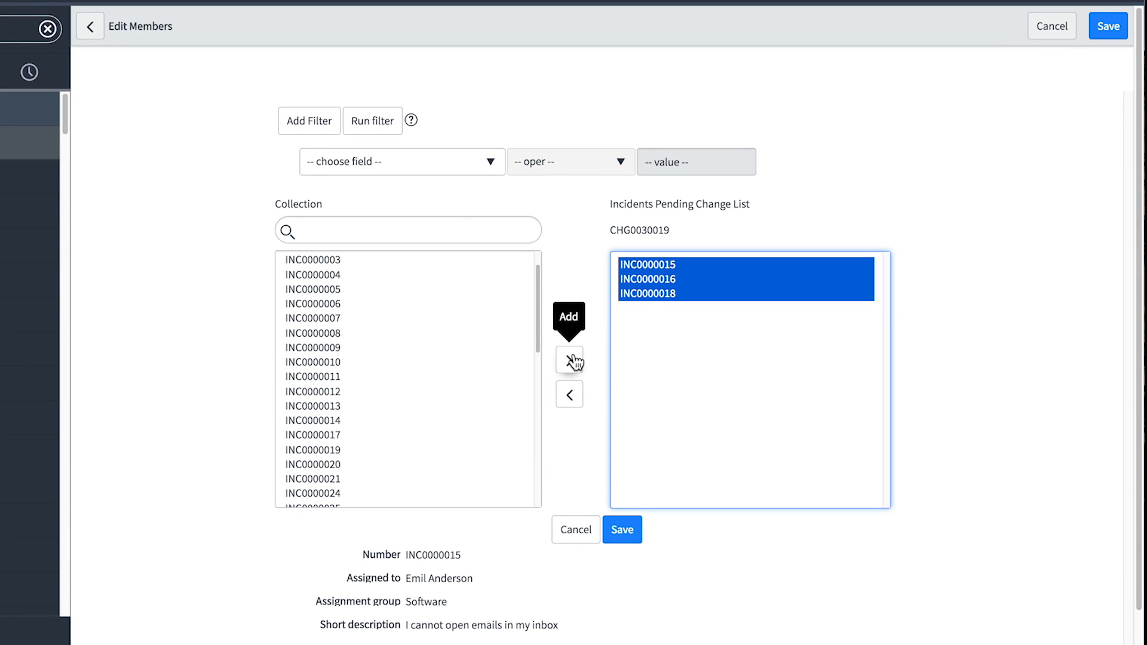
pyautogui.click(622, 529)
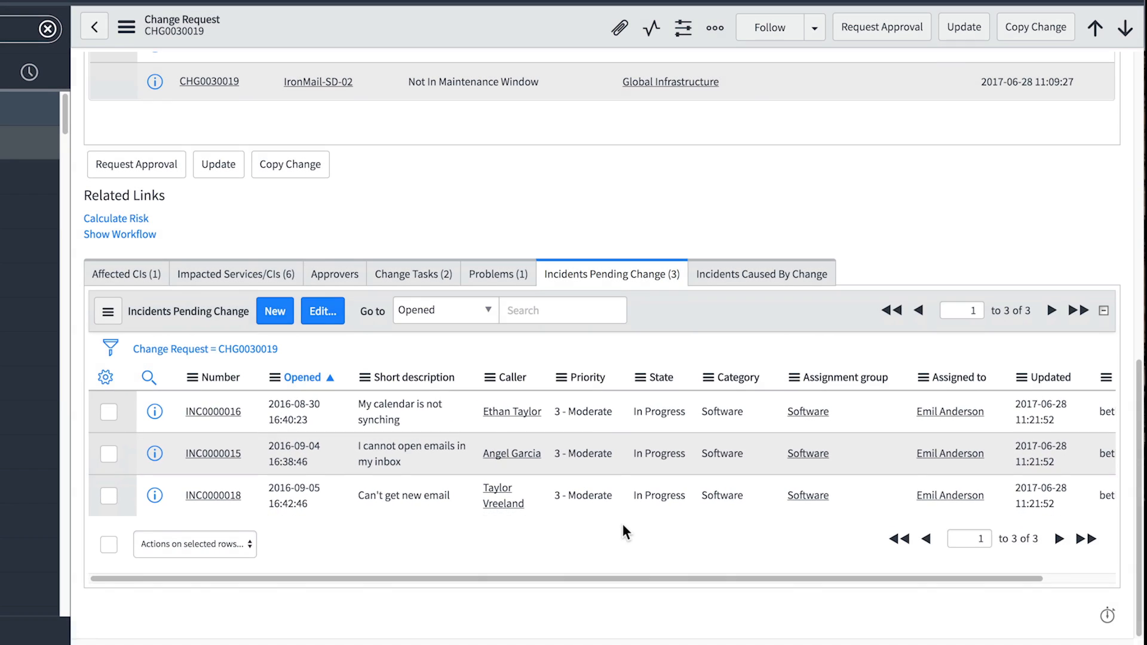
# Check the incidents caused by the change, then save the change request and request its approval.
pyautogui.click(797, 278)
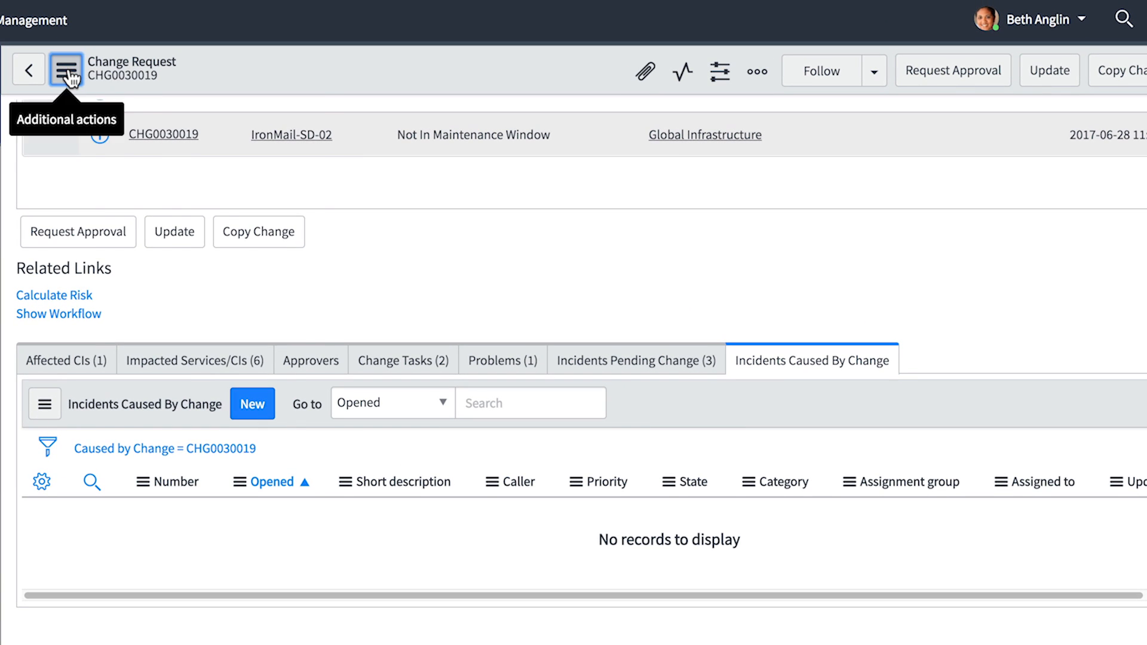
pyautogui.click(67, 72)
pyautogui.click(97, 83)
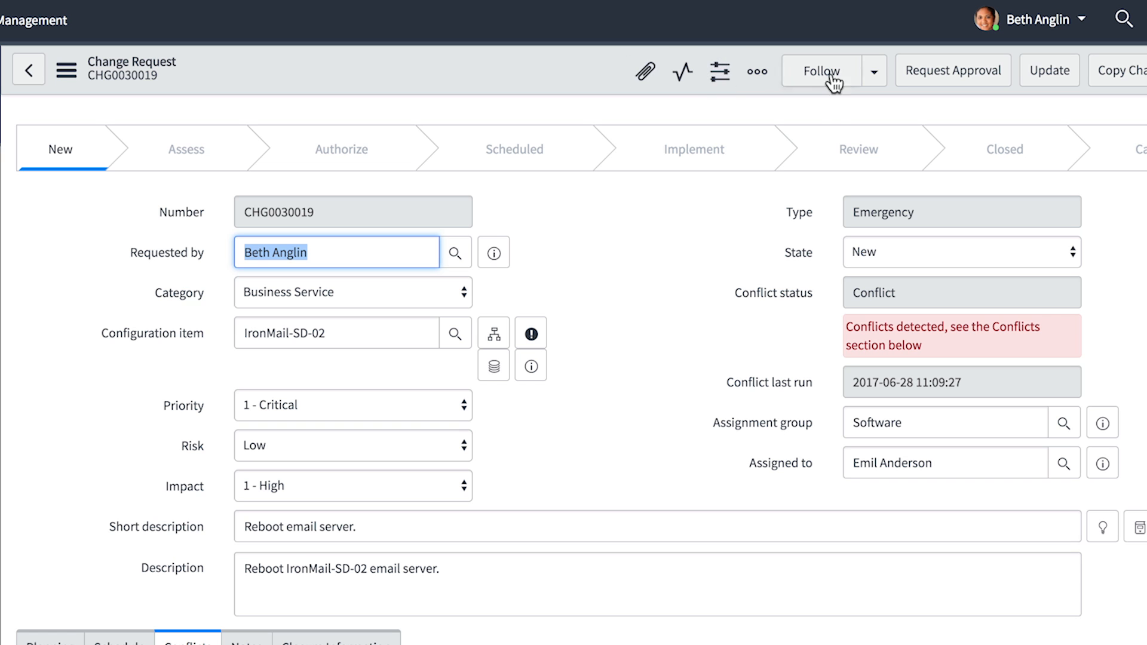
pyautogui.click(956, 84)
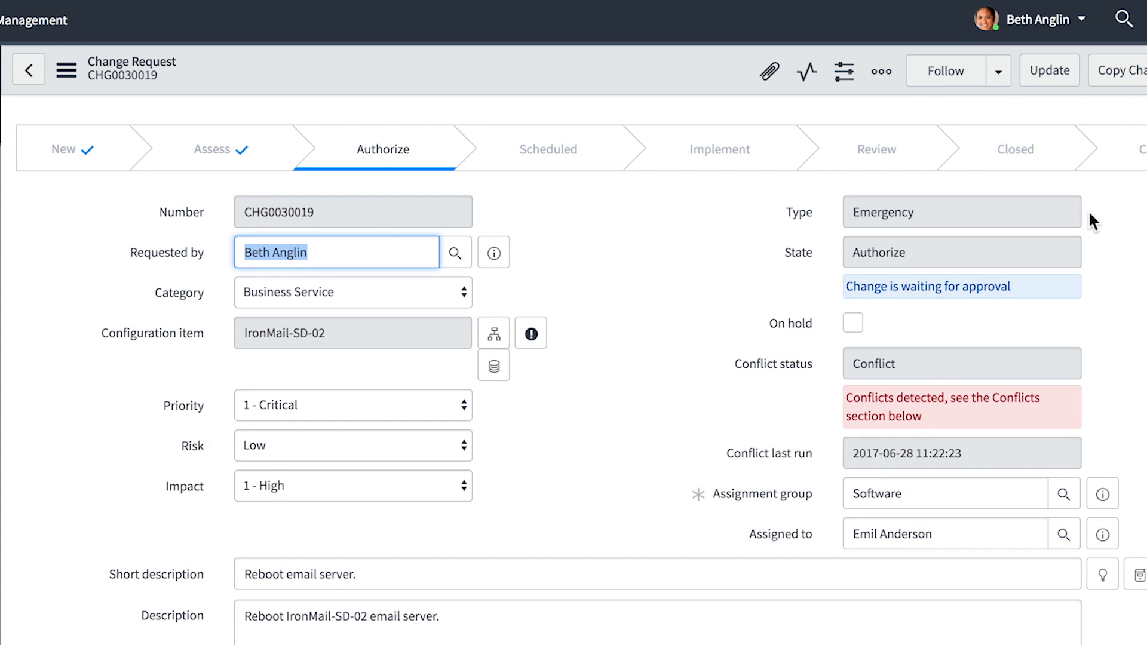
# Examine the emergency change request's workflow diagram for its current approval stage and close the diagram.
pyautogui.scroll(-10, 1088, 210)
pyautogui.scroll(-3, 1045, 218)
pyautogui.click(58, 575)
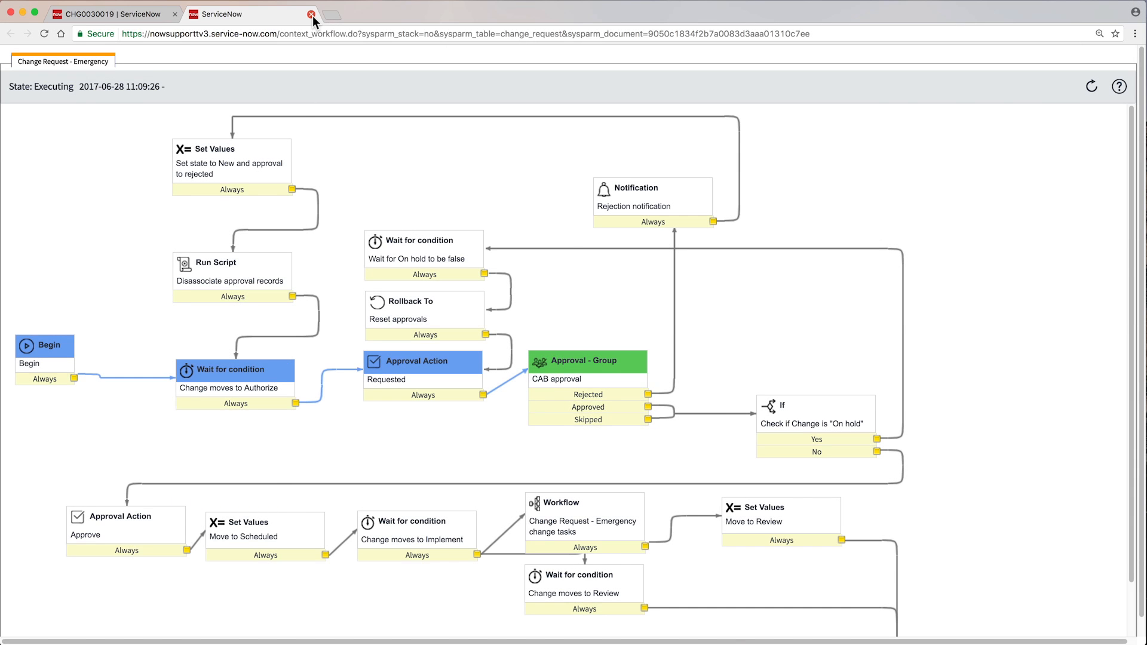
pyautogui.click(311, 14)
# Review the change request's approvers and their approval states, and return to the list of active change requests.
pyautogui.click(329, 409)
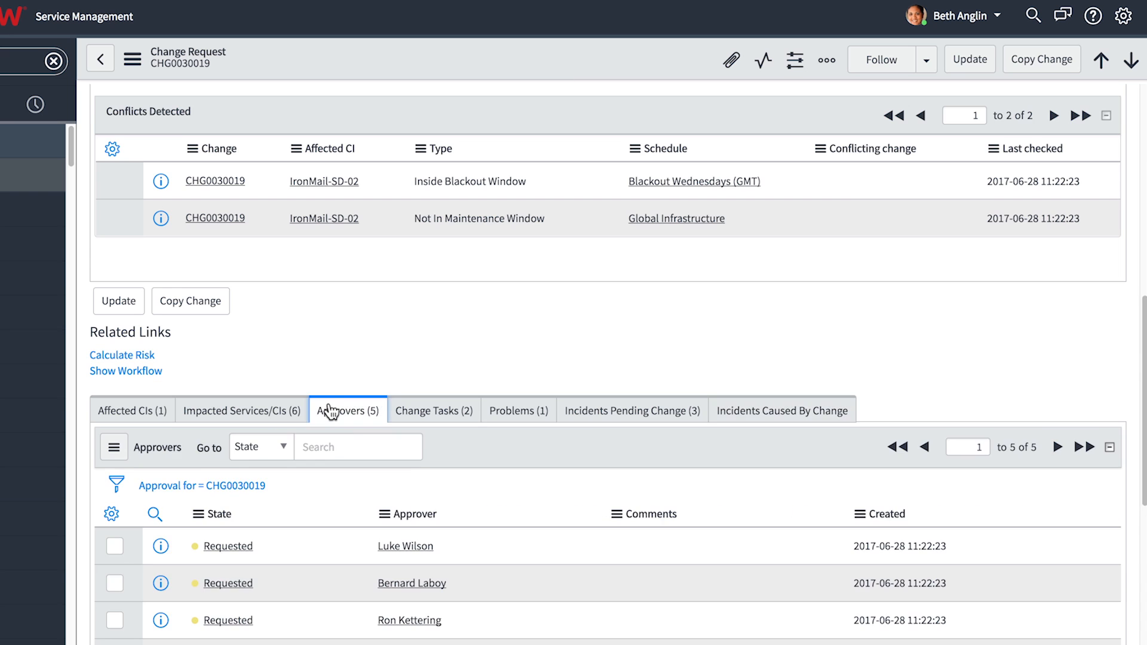
pyautogui.scroll(-3, 329, 411)
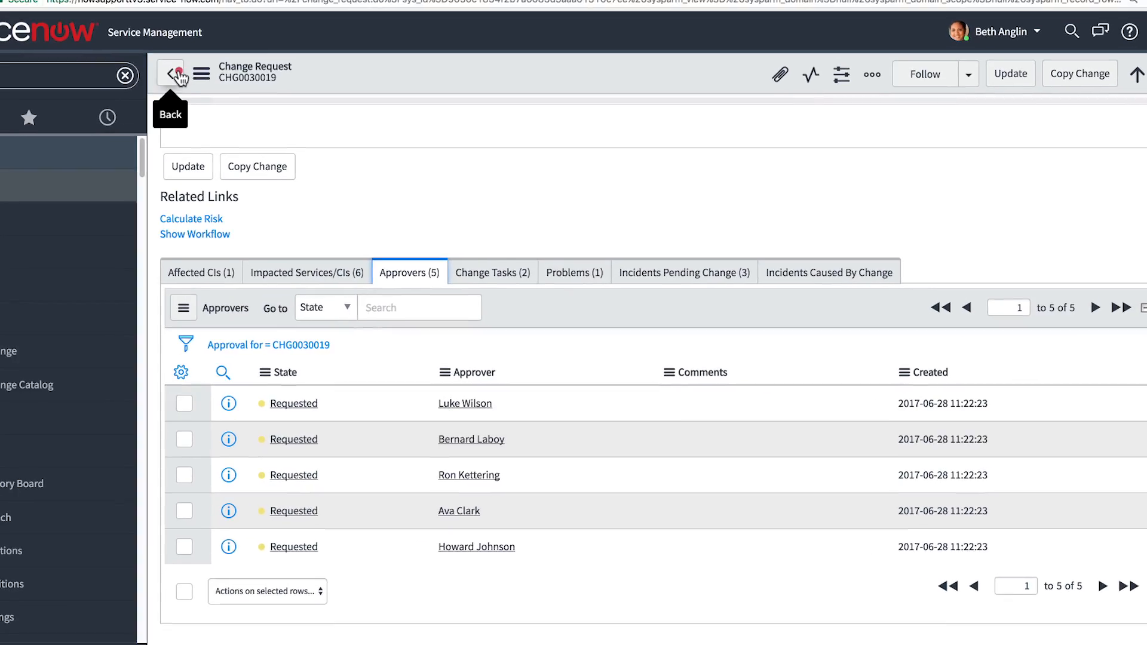
pyautogui.click(179, 76)
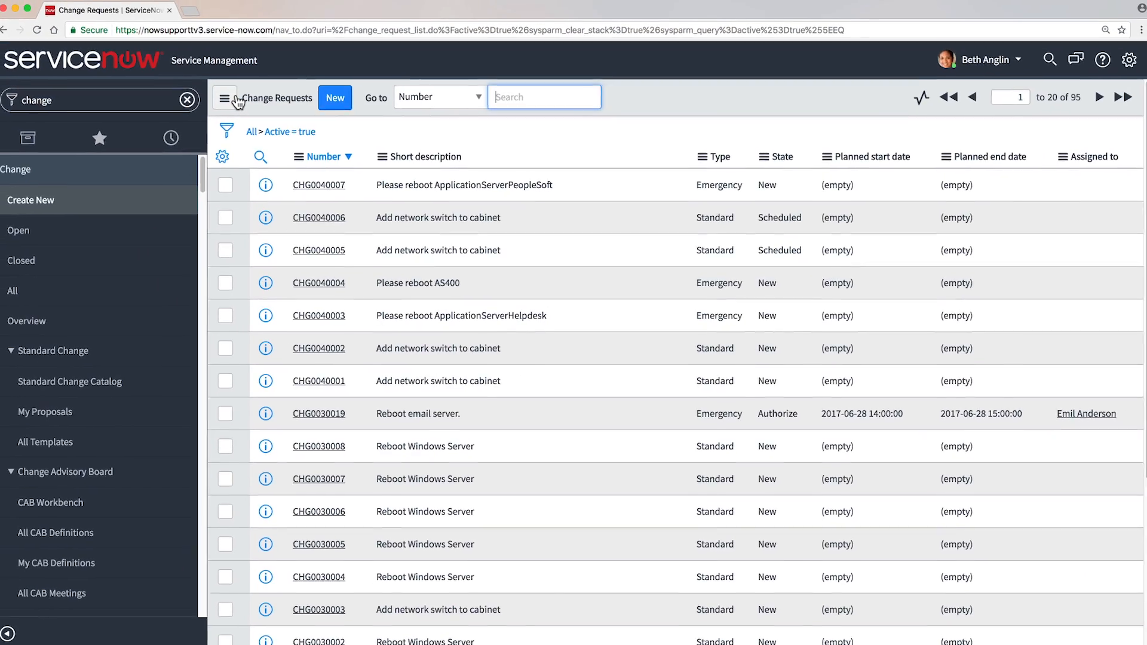